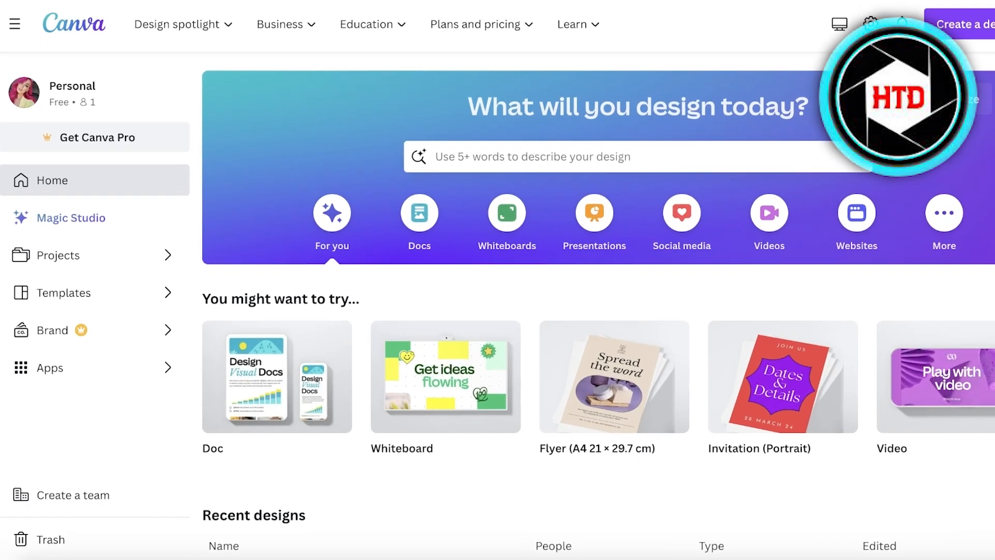
Search the templates for "logo" and open the logo template gallery
{"action": "left_click", "coordinate": [703, 160]}
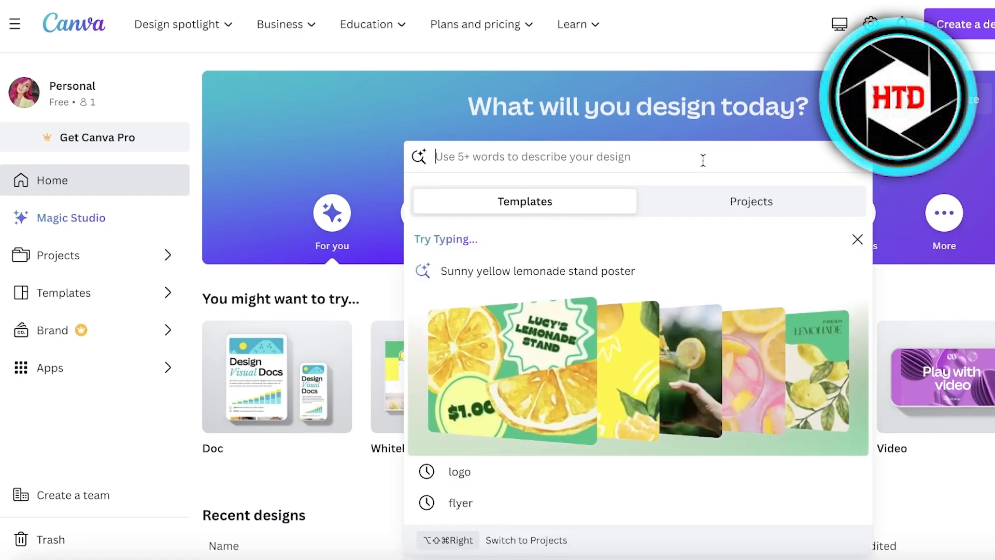
{"action": "type", "text": "logo"}
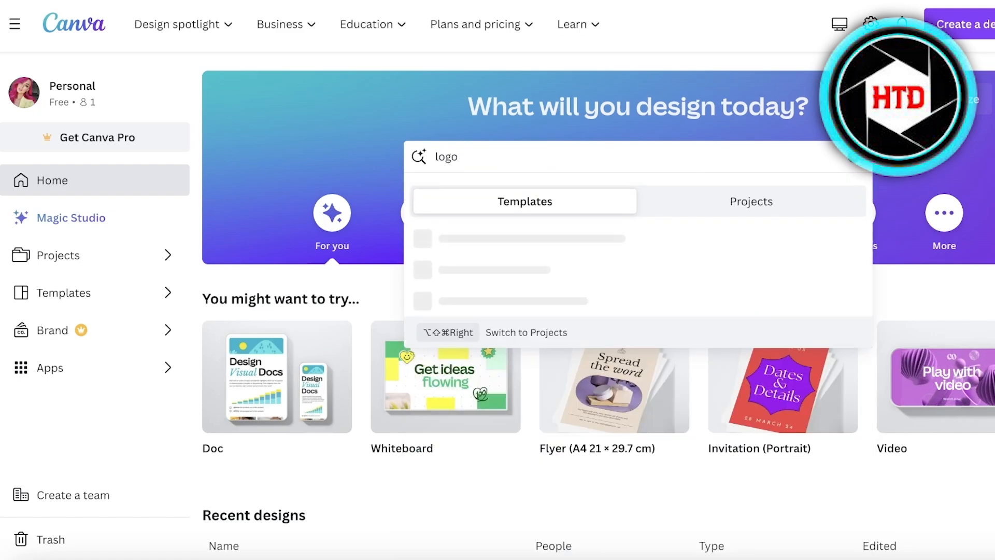
{"action": "left_click", "coordinate": [459, 365]}
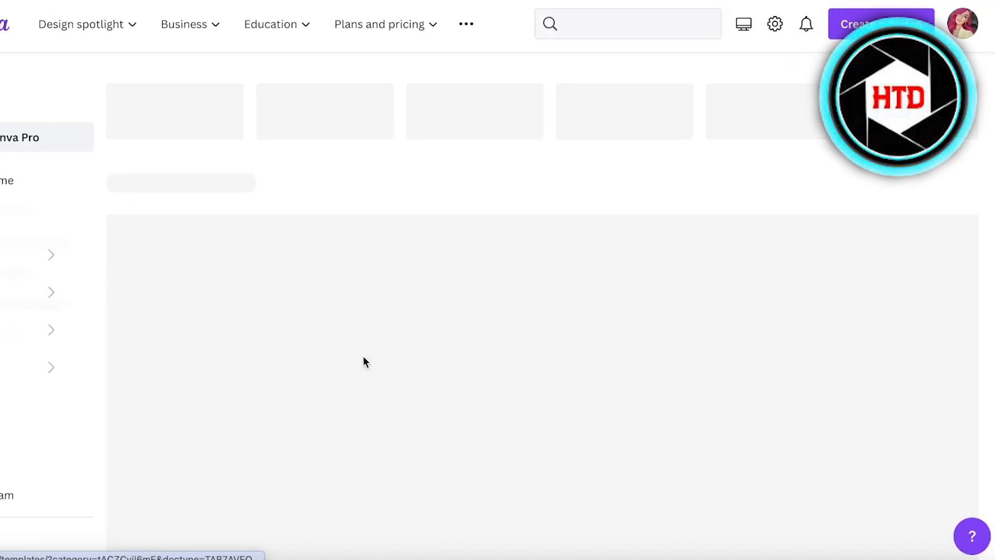
Choose the Black White Minimalist Typography M Monogram Logo template from the gallery and open it for customizing
{"action": "scroll", "coordinate": [435, 122], "scroll_direction": "down", "scroll_amount": 3}
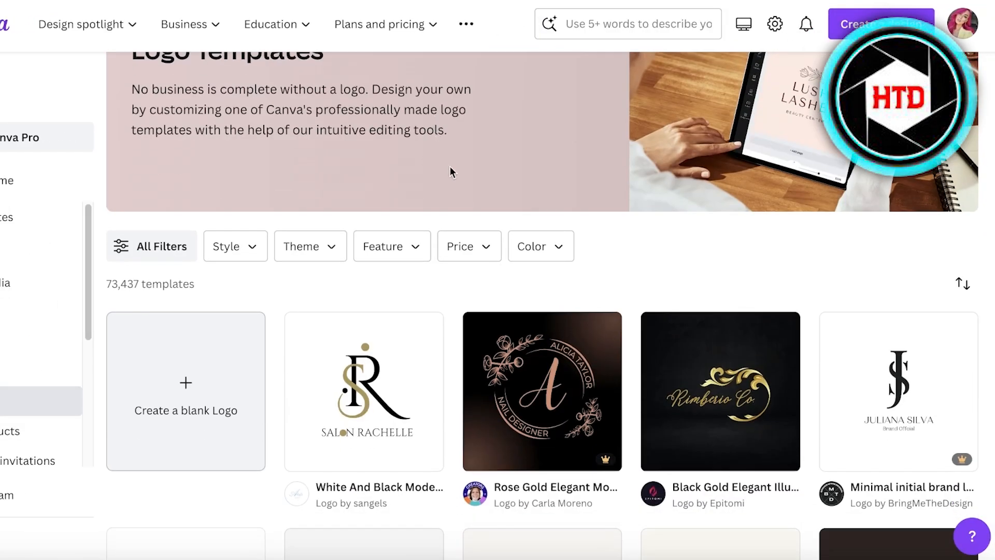
{"action": "scroll", "coordinate": [689, 202], "scroll_direction": "down", "scroll_amount": 3}
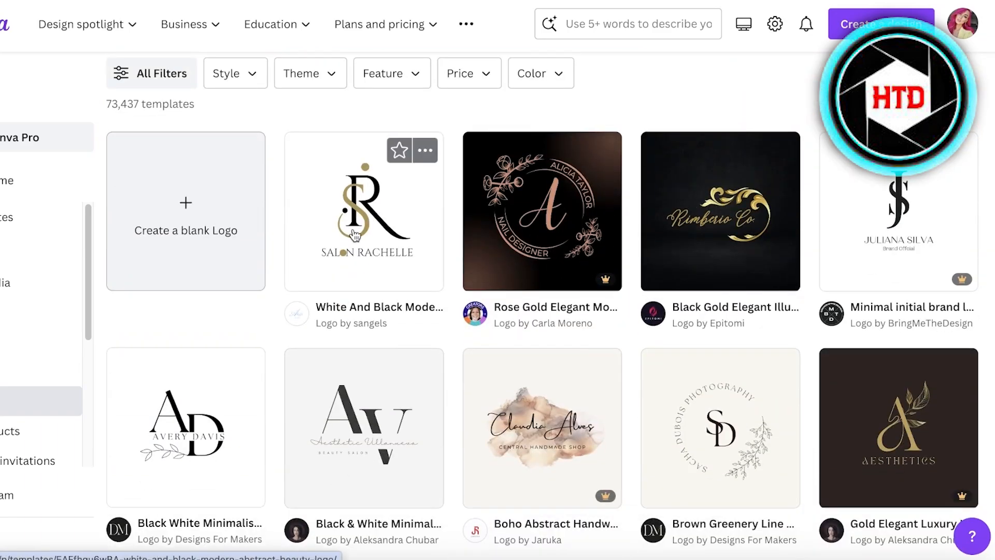
{"action": "scroll", "coordinate": [354, 235], "scroll_direction": "down", "scroll_amount": 4}
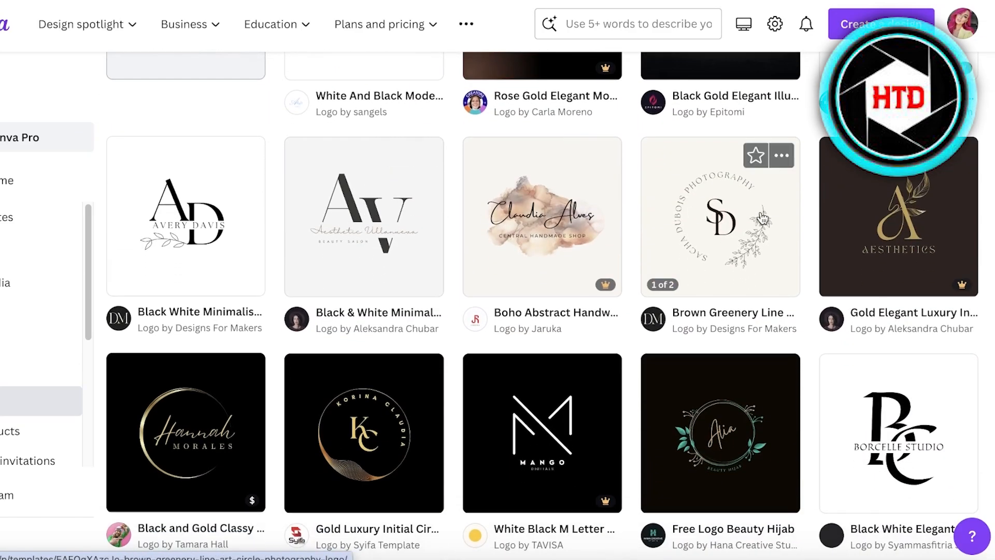
{"action": "scroll", "coordinate": [762, 217], "scroll_direction": "down", "scroll_amount": 3}
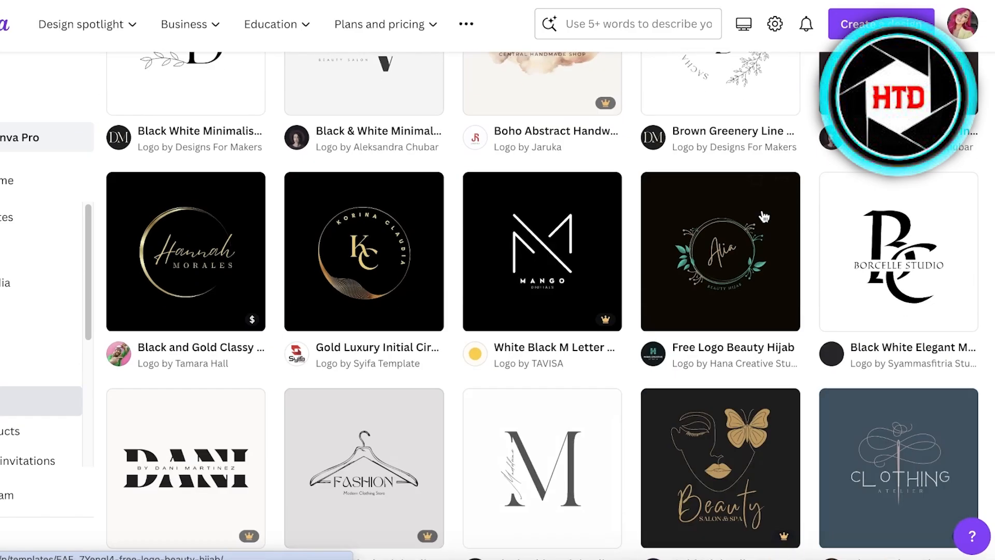
{"action": "scroll", "coordinate": [764, 216], "scroll_direction": "down", "scroll_amount": 3}
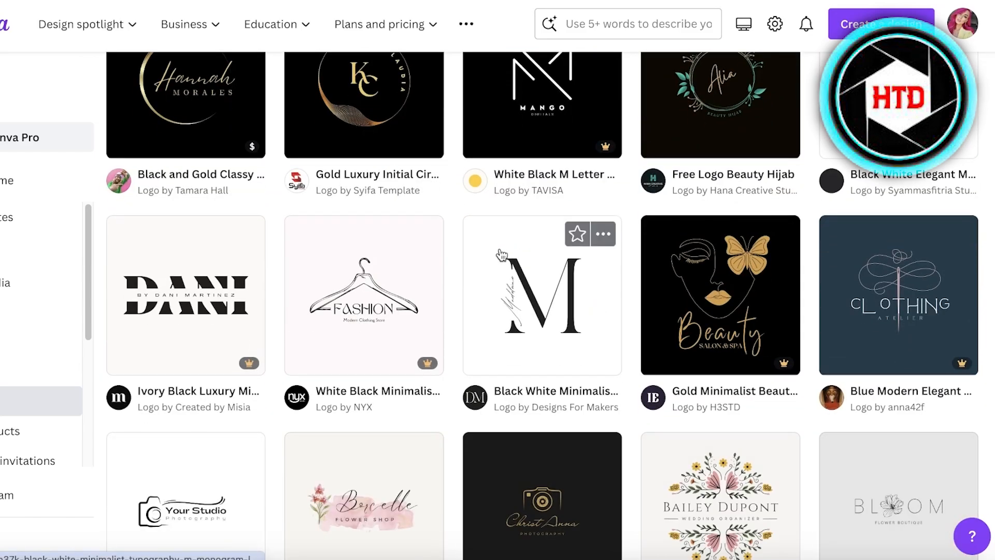
{"action": "left_click", "coordinate": [501, 254]}
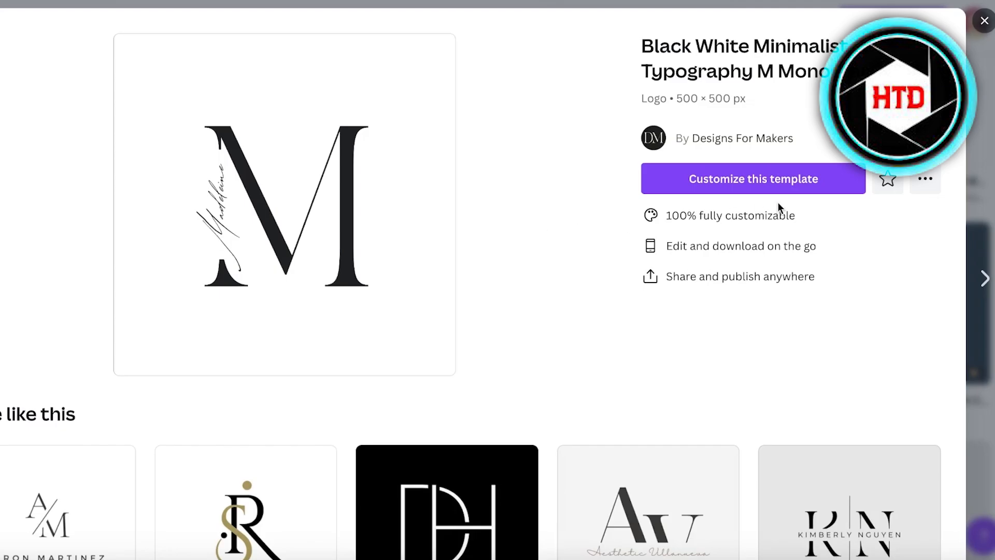
{"action": "left_click", "coordinate": [782, 183]}
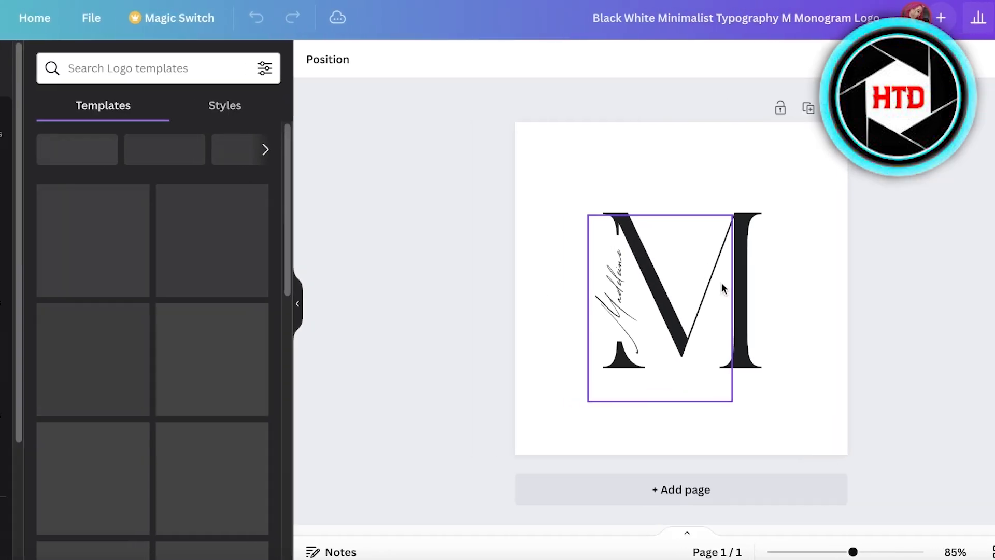
{"action": "left_click", "coordinate": [754, 281]}
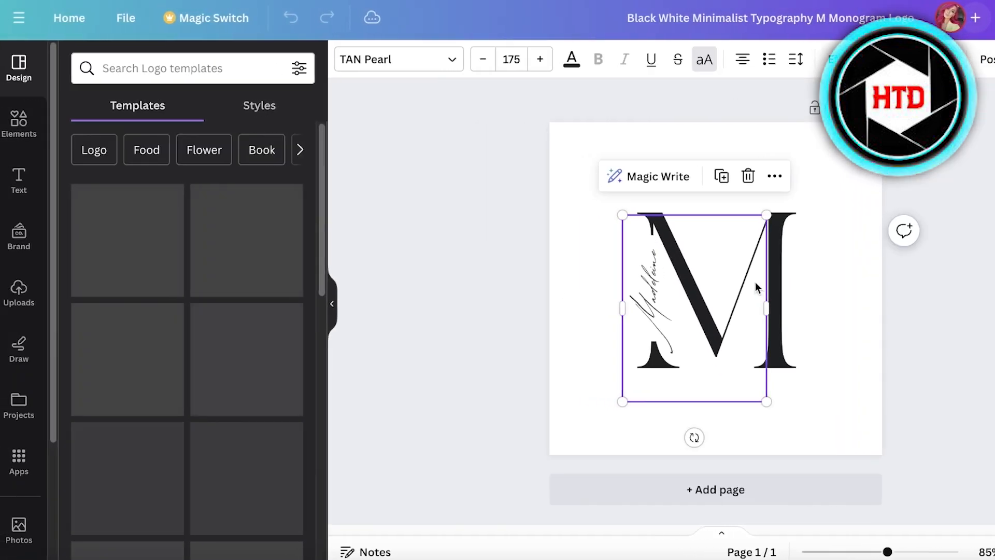
{"action": "mouse_move", "coordinate": [684, 289]}
{"action": "left_mouse_down"}
{"action": "mouse_move", "coordinate": [673, 288]}
{"action": "mouse_move", "coordinate": [707, 277]}
{"action": "mouse_move", "coordinate": [666, 285]}
{"action": "mouse_move", "coordinate": [698, 276]}
{"action": "mouse_move", "coordinate": [685, 278]}
{"action": "left_mouse_up"}
{"action": "left_click", "coordinate": [291, 17]}
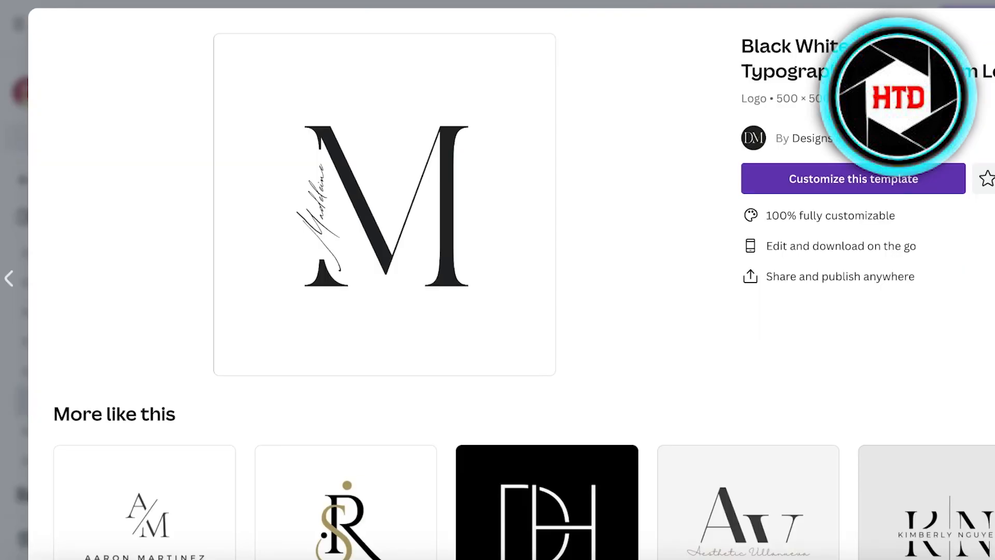
Look through the similar designs suggested below the M monogram template and close its preview
{"action": "scroll", "coordinate": [830, 280], "scroll_direction": "down", "scroll_amount": 7}
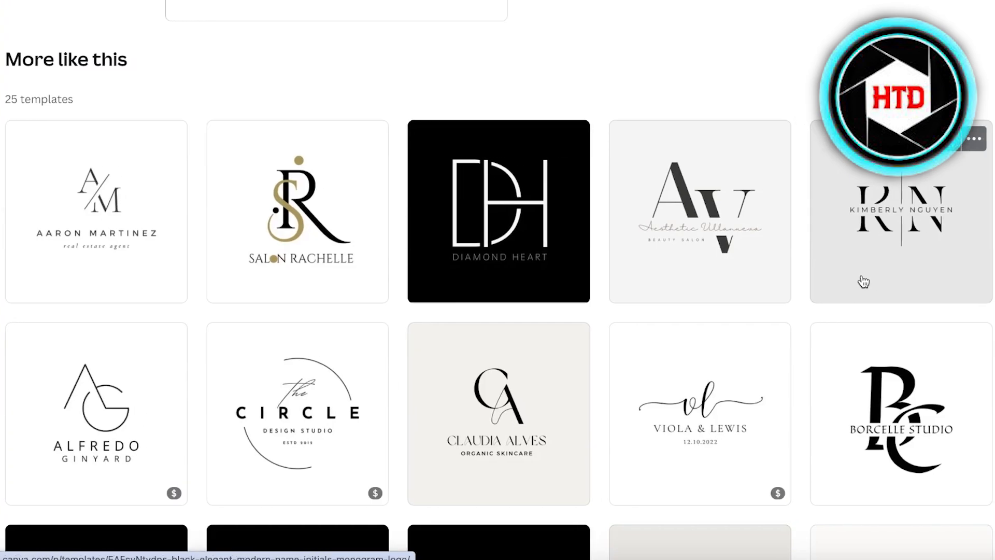
{"action": "scroll", "coordinate": [863, 280], "scroll_direction": "down", "scroll_amount": 3}
{"action": "scroll", "coordinate": [864, 280], "scroll_direction": "down", "scroll_amount": 3}
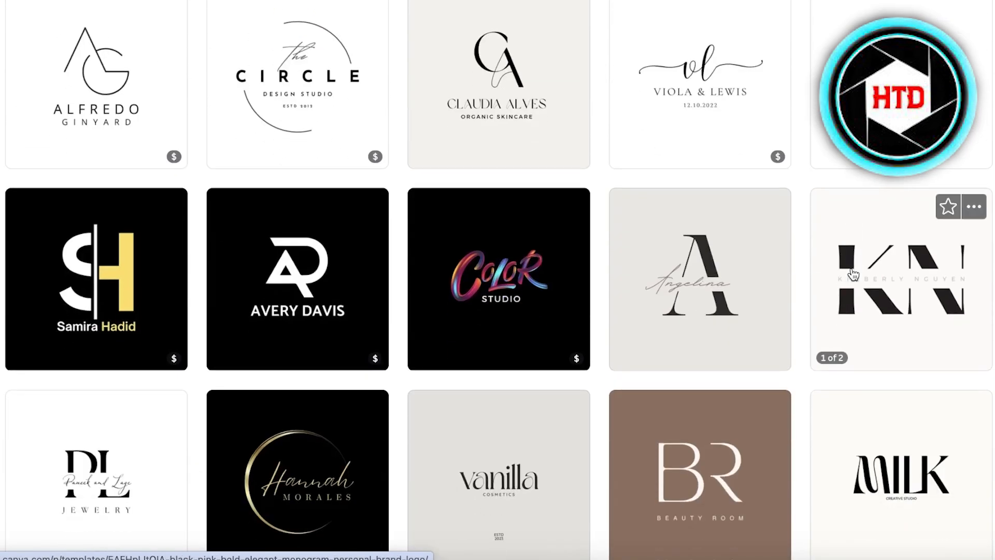
{"action": "scroll", "coordinate": [863, 280], "scroll_direction": "up", "scroll_amount": 10}
{"action": "scroll", "coordinate": [863, 280], "scroll_direction": "up", "scroll_amount": 2}
{"action": "key", "text": "Escape"}
Browse further down the logo template gallery to examine other styles and their free, Pro and paid markings
{"action": "scroll", "coordinate": [742, 276], "scroll_direction": "down", "scroll_amount": 12}
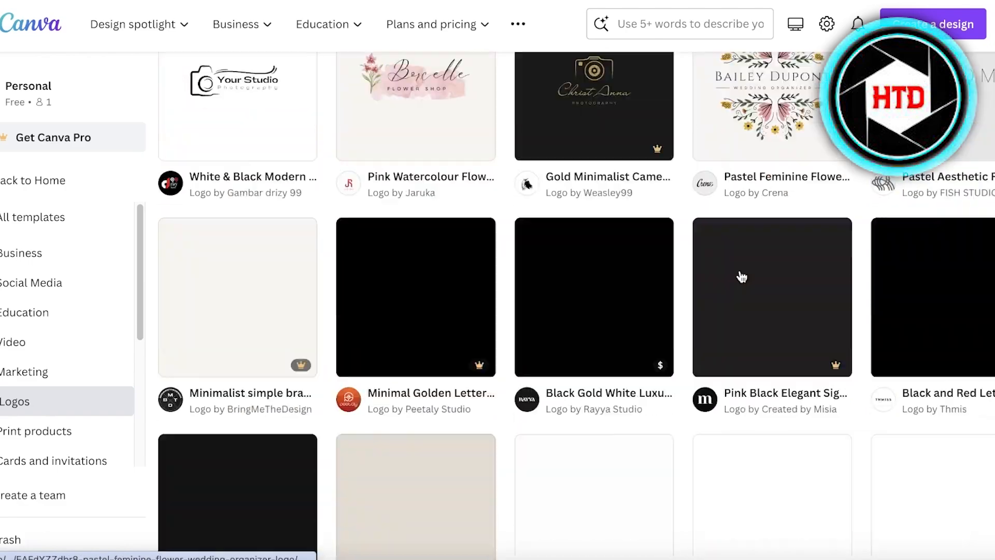
{"action": "scroll", "coordinate": [742, 276], "scroll_direction": "up", "scroll_amount": 3}
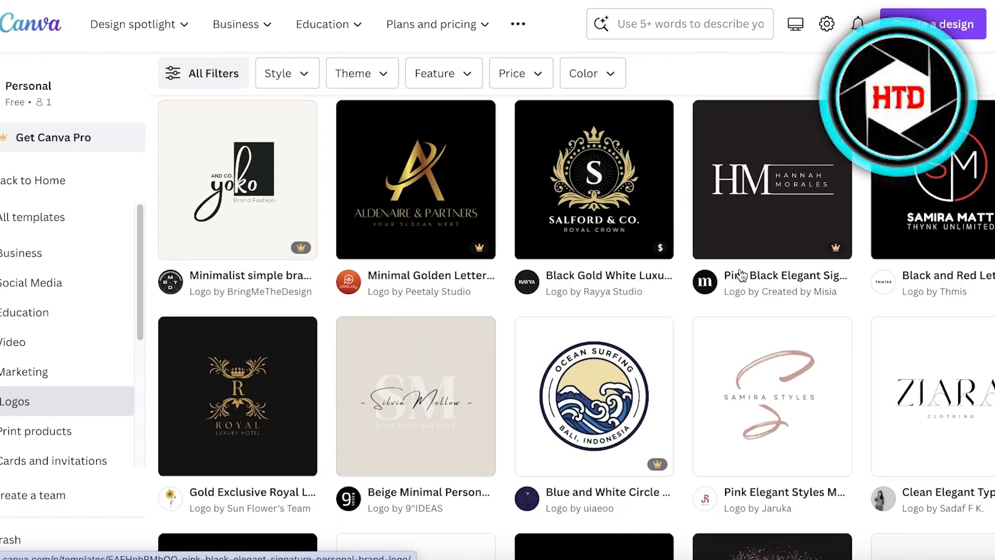
{"action": "scroll", "coordinate": [742, 275], "scroll_direction": "down", "scroll_amount": 8}
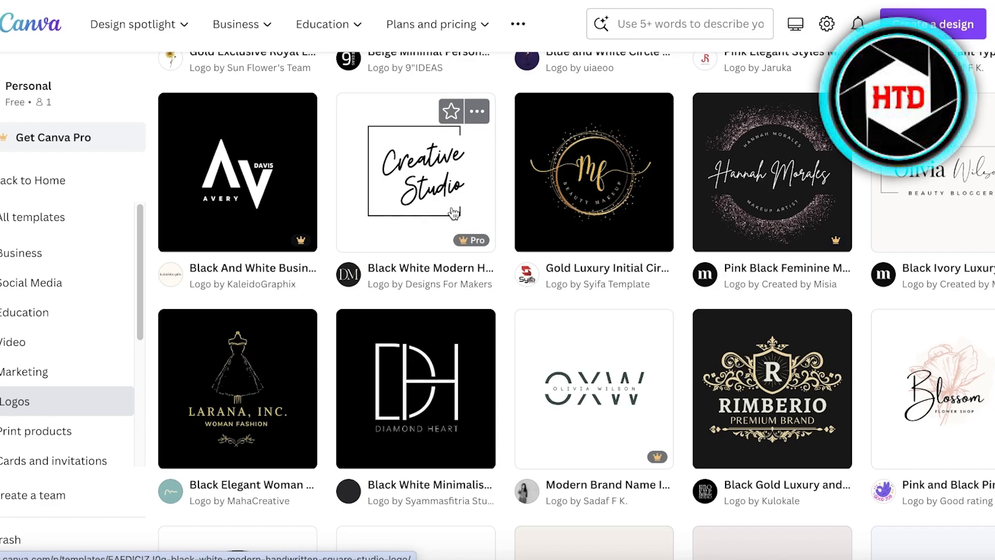
{"action": "scroll", "coordinate": [453, 212], "scroll_direction": "down", "scroll_amount": 8}
{"action": "scroll", "coordinate": [455, 218], "scroll_direction": "up", "scroll_amount": 3}
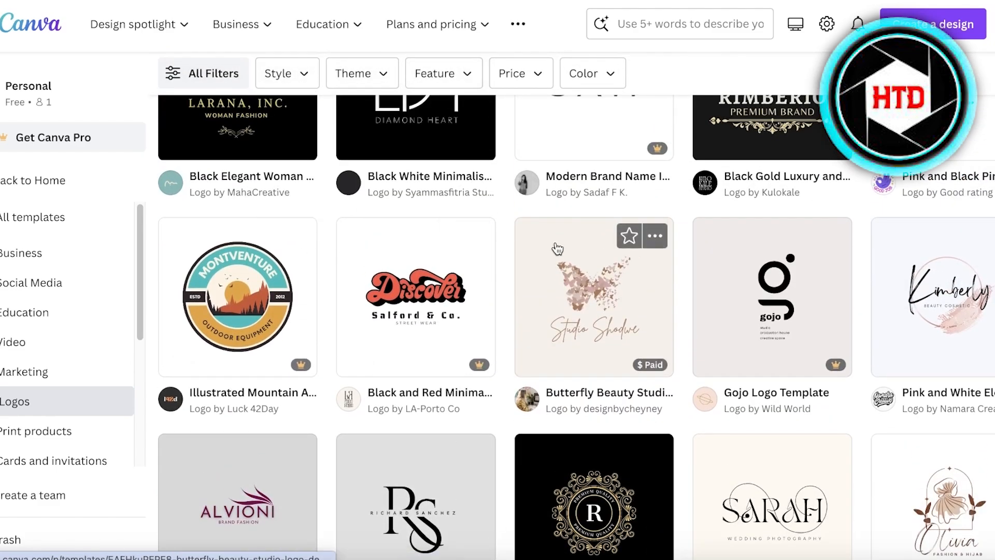
{"action": "scroll", "coordinate": [558, 249], "scroll_direction": "down", "scroll_amount": 2}
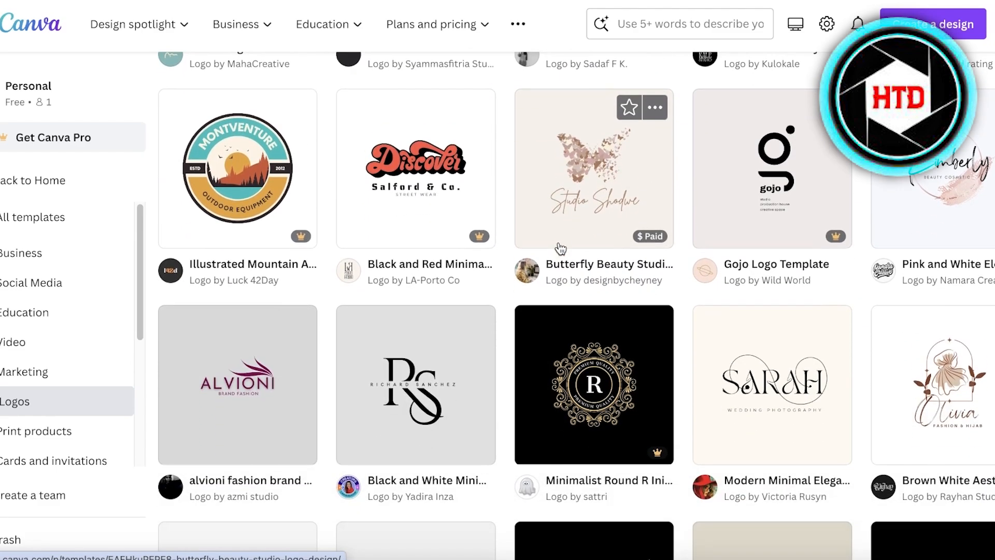
{"action": "scroll", "coordinate": [560, 248], "scroll_direction": "down", "scroll_amount": 3}
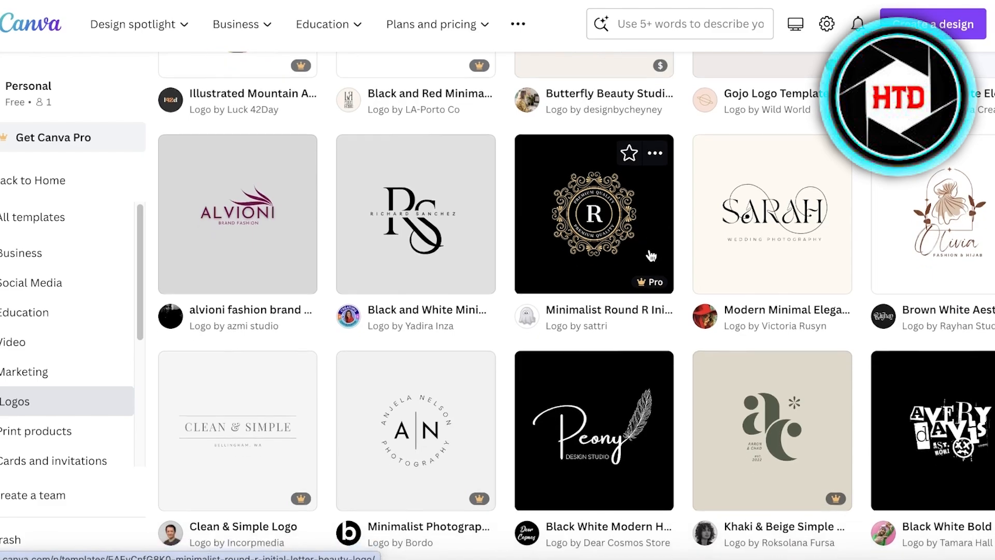
{"action": "scroll", "coordinate": [655, 255], "scroll_direction": "down", "scroll_amount": 3}
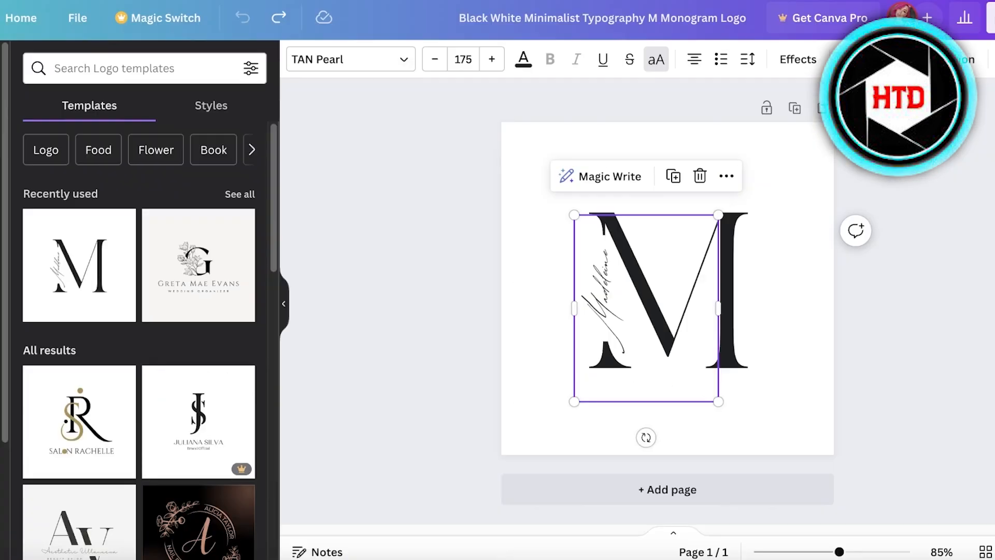
Back in the M monogram design, replace the vertical script text beside the large letter with "mira"
{"action": "double_click", "coordinate": [746, 238]}
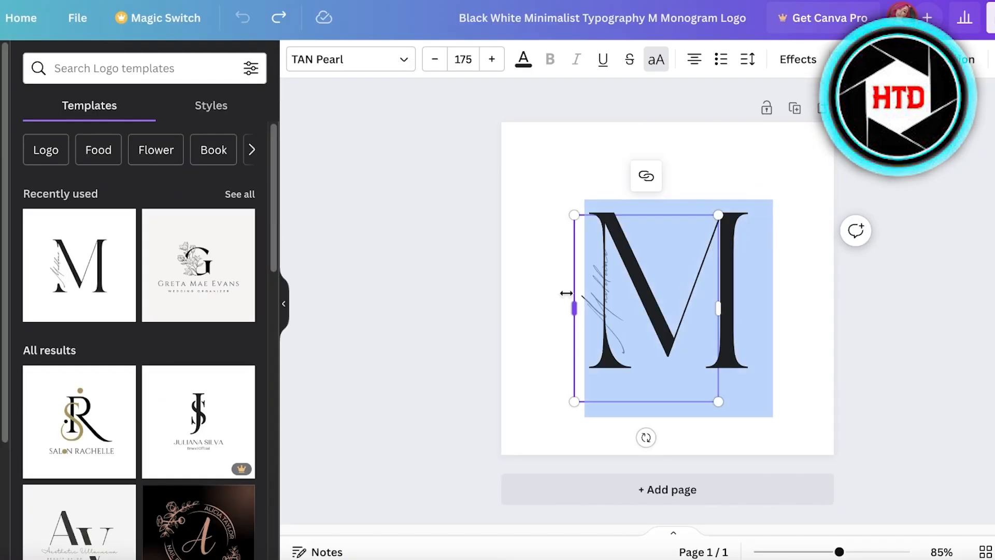
{"action": "left_click", "coordinate": [796, 169]}
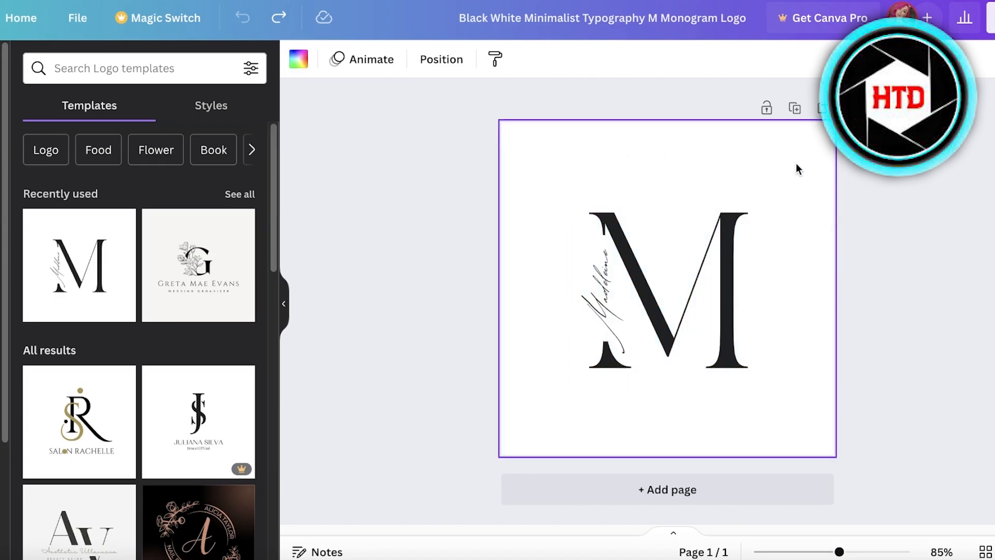
{"action": "double_click", "coordinate": [608, 287]}
{"action": "type", "text": "mira"}
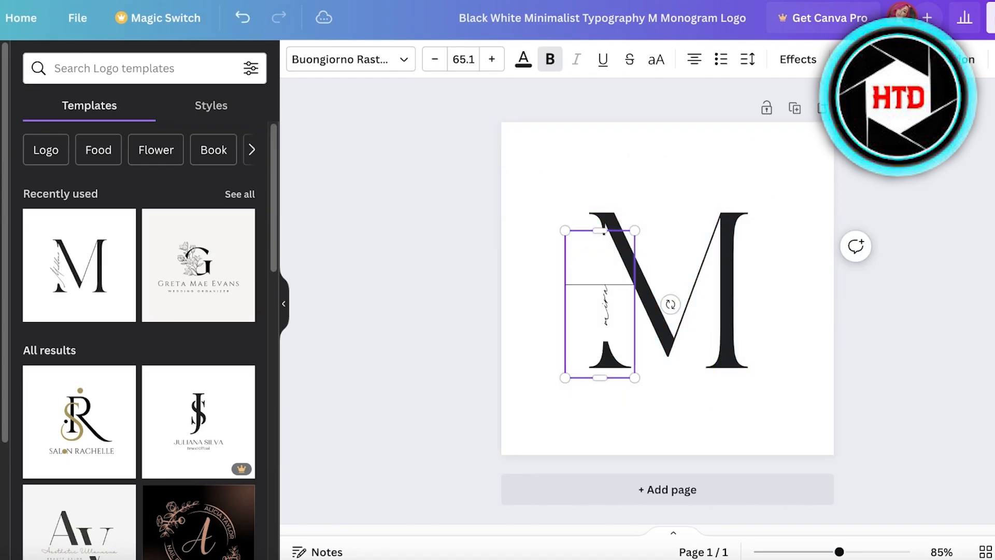
{"action": "left_click", "coordinate": [783, 208]}
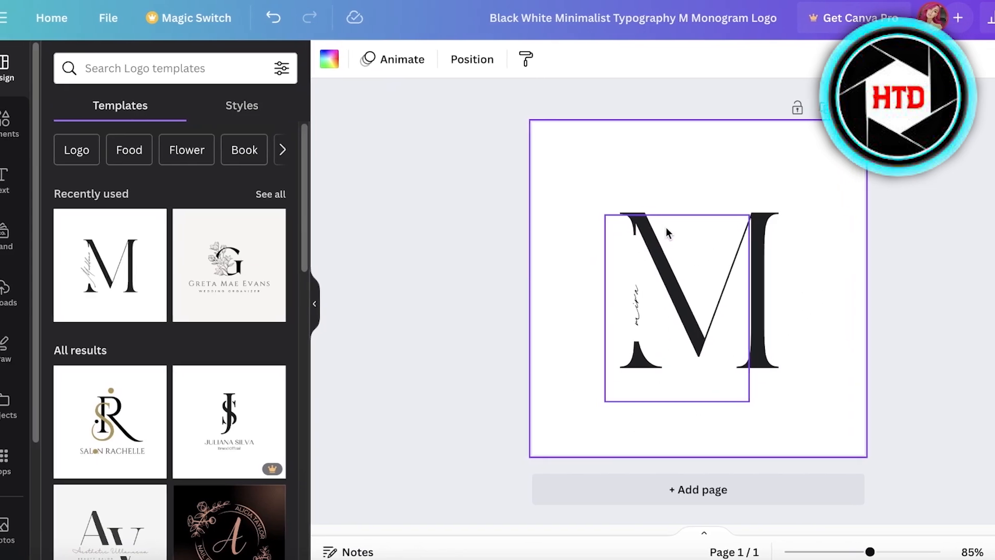
Return to the logo template gallery and create a blank logo
{"action": "left_click", "coordinate": [286, 194]}
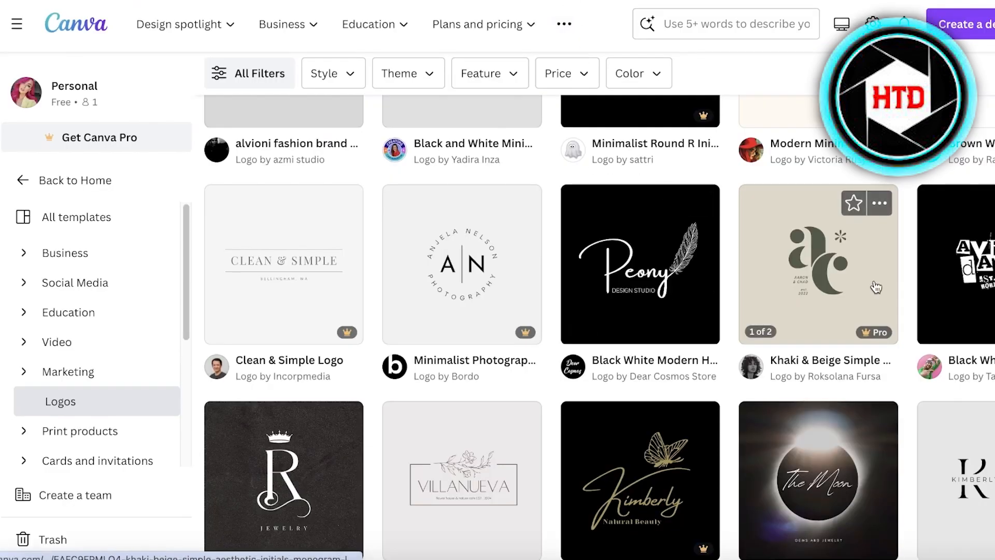
{"action": "scroll", "coordinate": [777, 285], "scroll_direction": "up", "scroll_amount": 15}
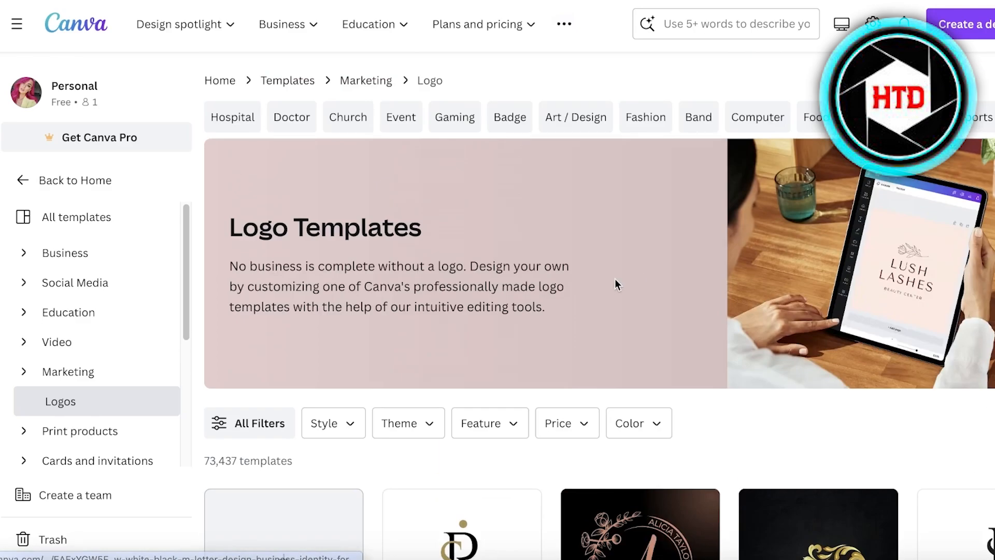
{"action": "scroll", "coordinate": [615, 278], "scroll_direction": "down", "scroll_amount": 4}
{"action": "left_click", "coordinate": [330, 329]}
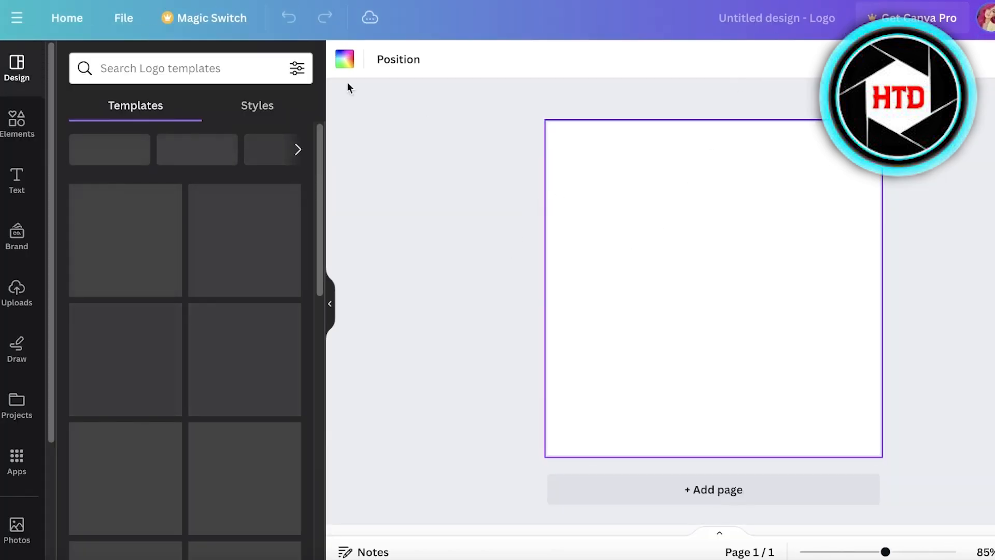
Set the background color of the blank logo page to black
{"action": "left_click", "coordinate": [345, 59]}
{"action": "left_click", "coordinate": [74, 154]}
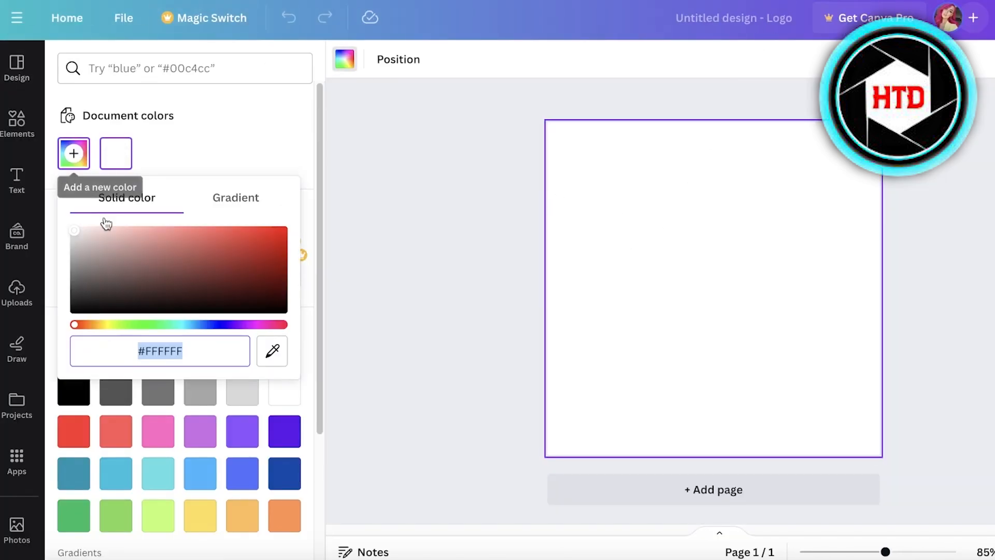
{"action": "left_click", "coordinate": [219, 312]}
{"action": "key", "text": "Escape"}
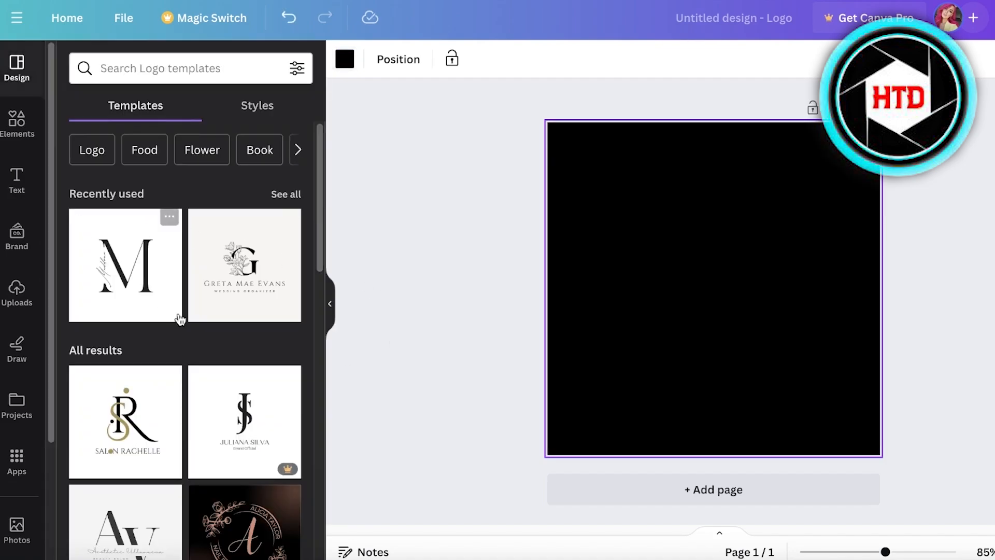
Add a title text to the black page and replace its wording with "M"
{"action": "left_click", "coordinate": [16, 133]}
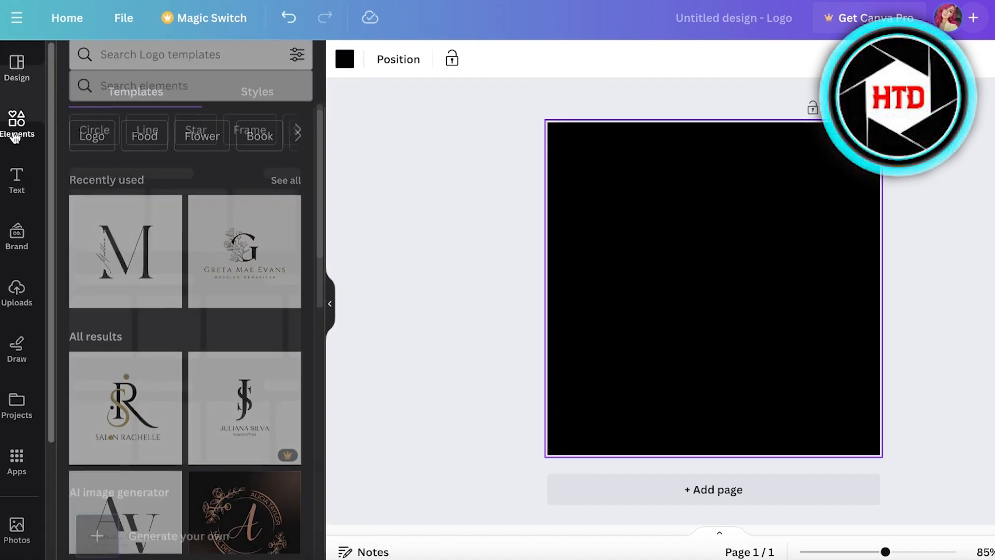
{"action": "left_click", "coordinate": [16, 181]}
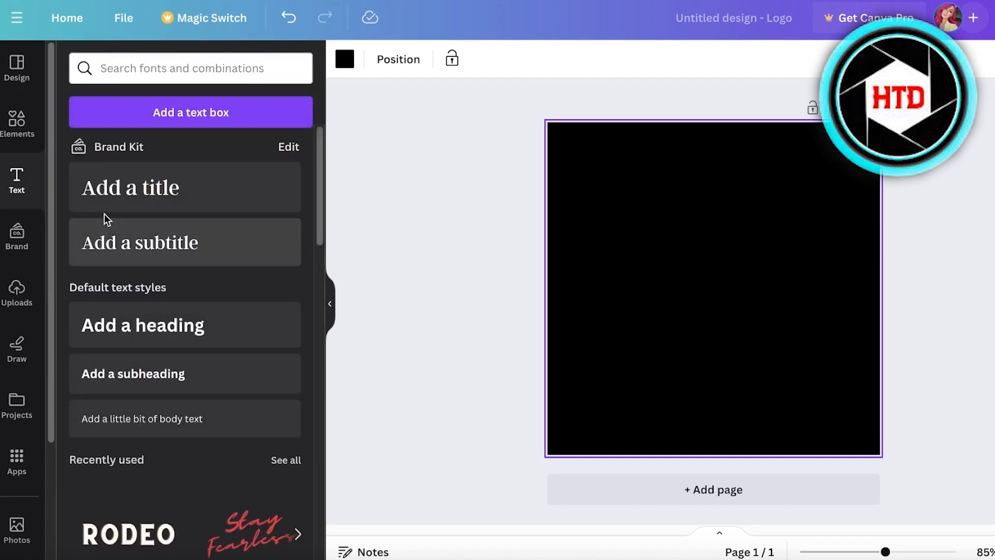
{"action": "left_click", "coordinate": [113, 204]}
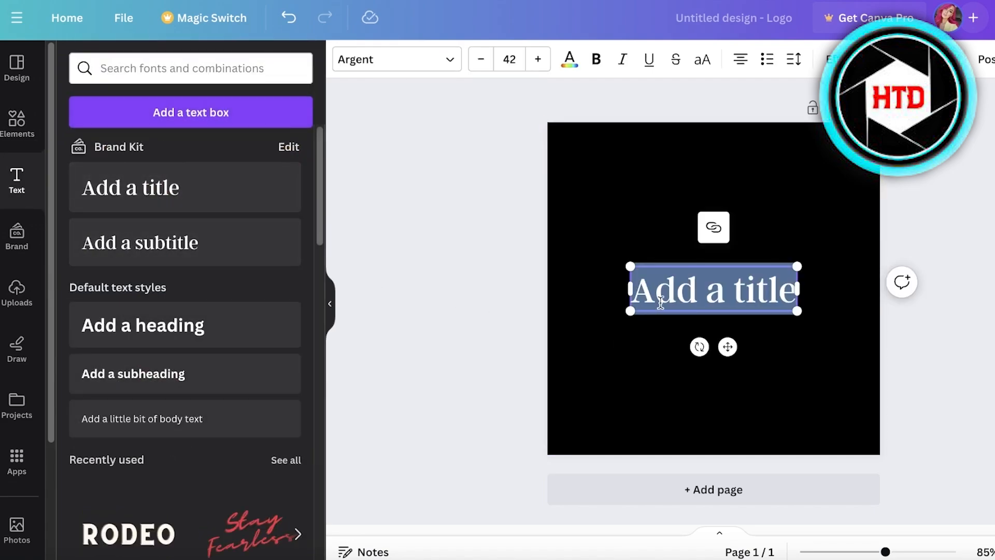
{"action": "type", "text": "M"}
Search the fonts for "contemporary" styles to use on the letter M
{"action": "left_click", "coordinate": [395, 61]}
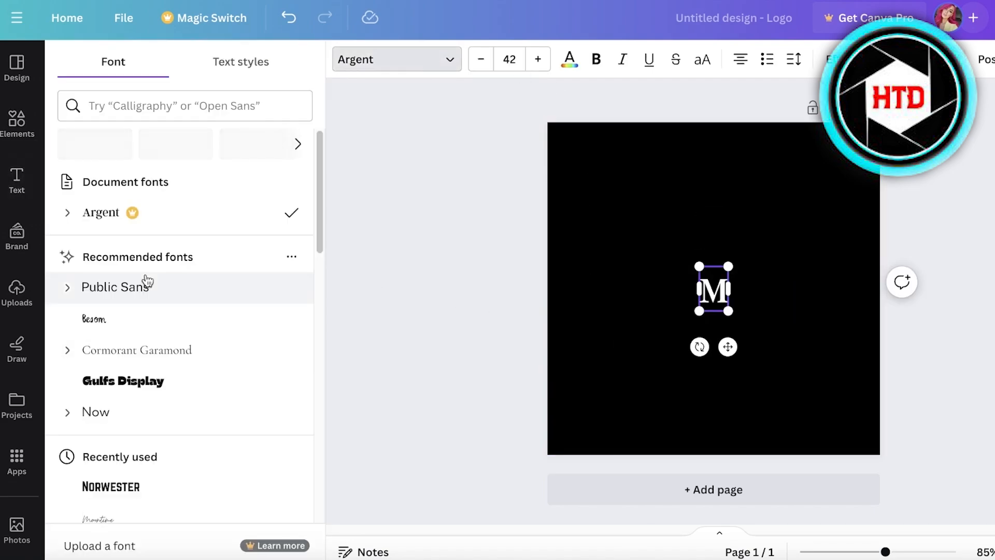
{"action": "scroll", "coordinate": [144, 284], "scroll_direction": "down", "scroll_amount": 10}
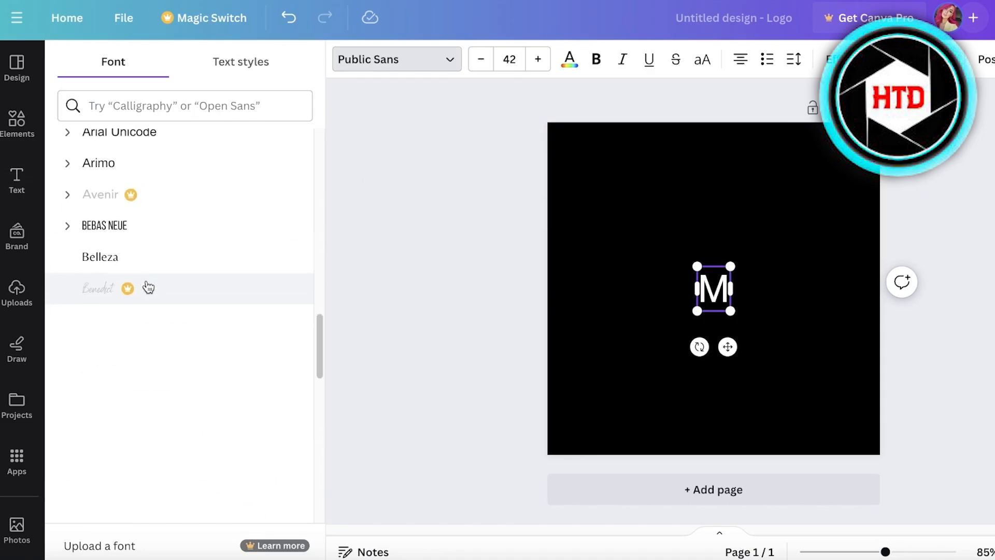
{"action": "left_click", "coordinate": [122, 104]}
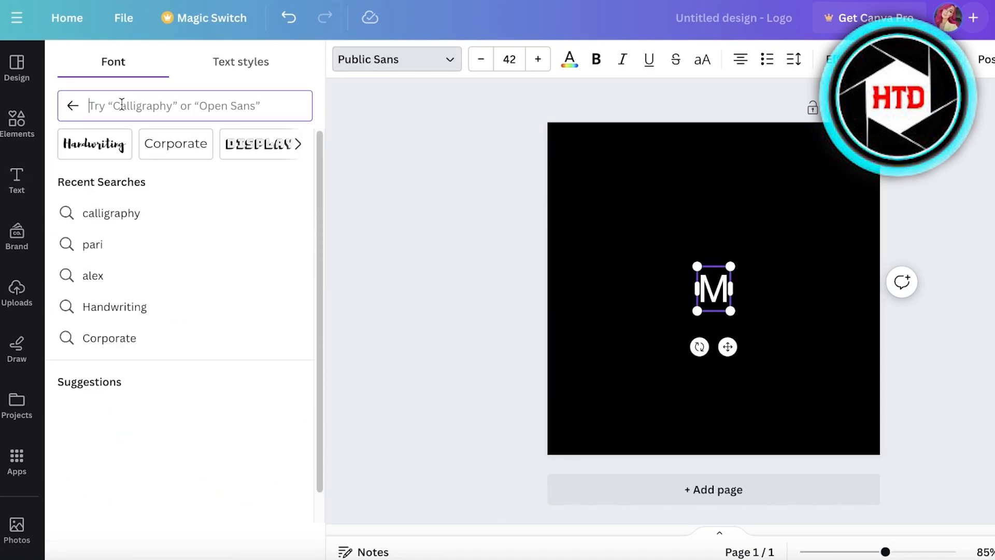
{"action": "type", "text": "contemporary"}
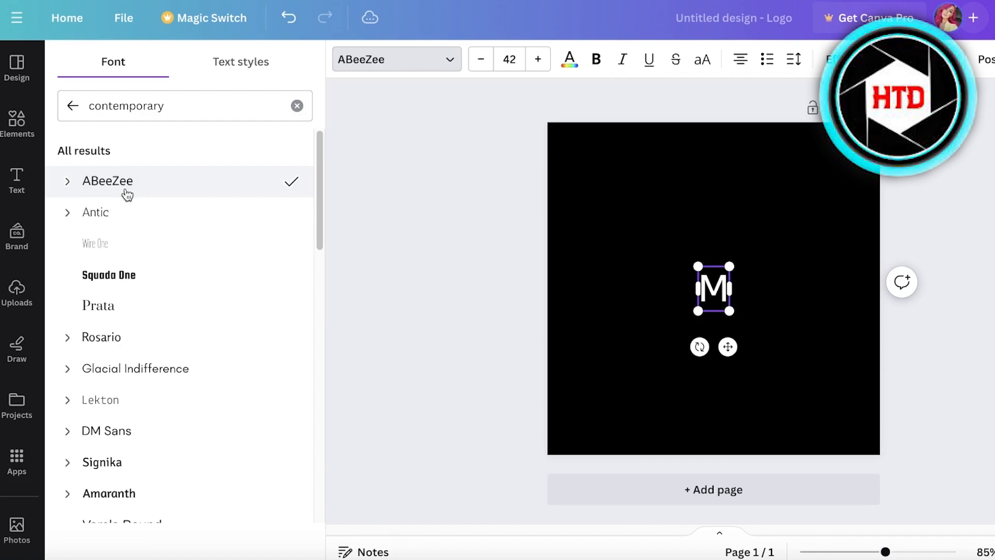
Try Squada One, Rosario, Glacial Indifference and Lekton on the M, and settle on the Prata font
{"action": "left_click", "coordinate": [120, 275]}
{"action": "left_click", "coordinate": [124, 339]}
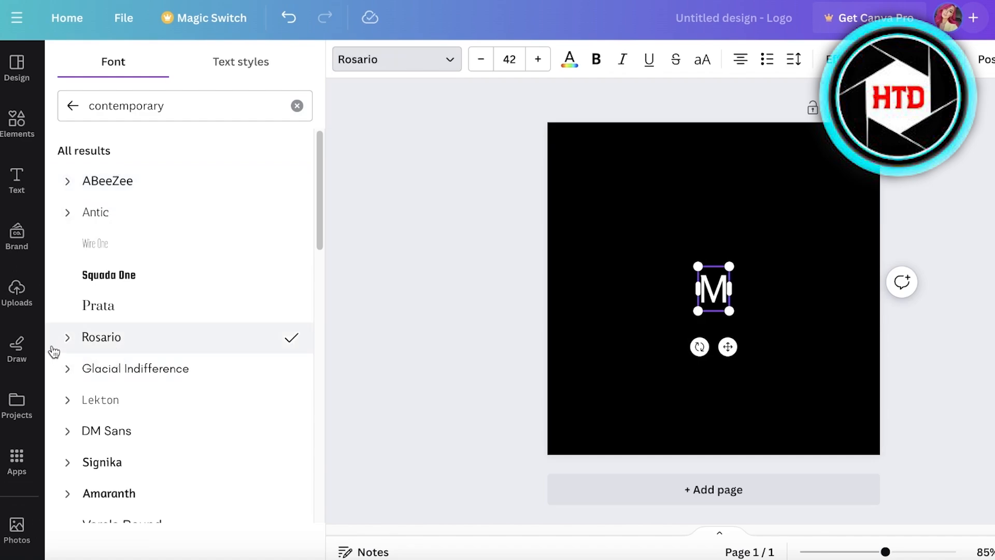
{"action": "left_click", "coordinate": [87, 380]}
{"action": "left_click", "coordinate": [115, 396]}
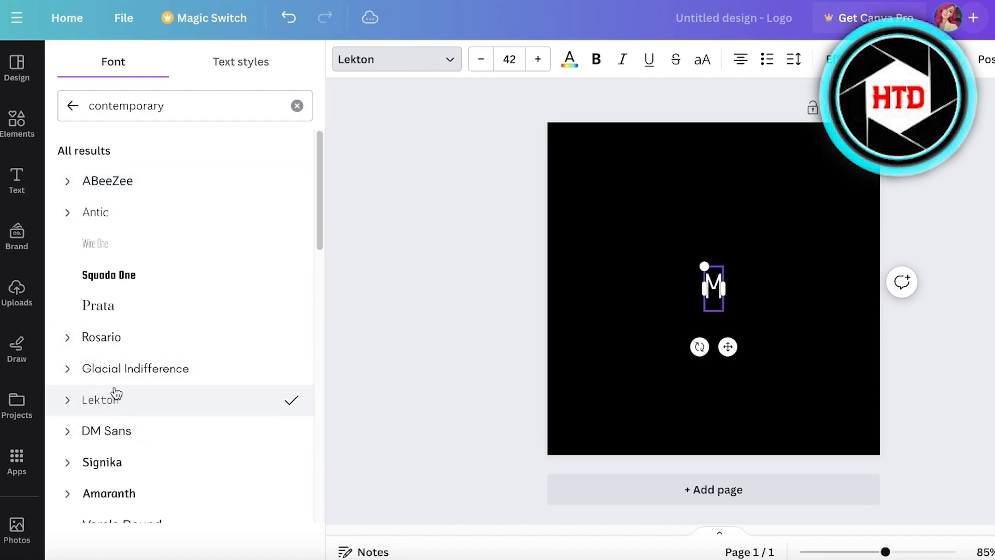
{"action": "left_click", "coordinate": [133, 368]}
{"action": "left_click", "coordinate": [141, 342]}
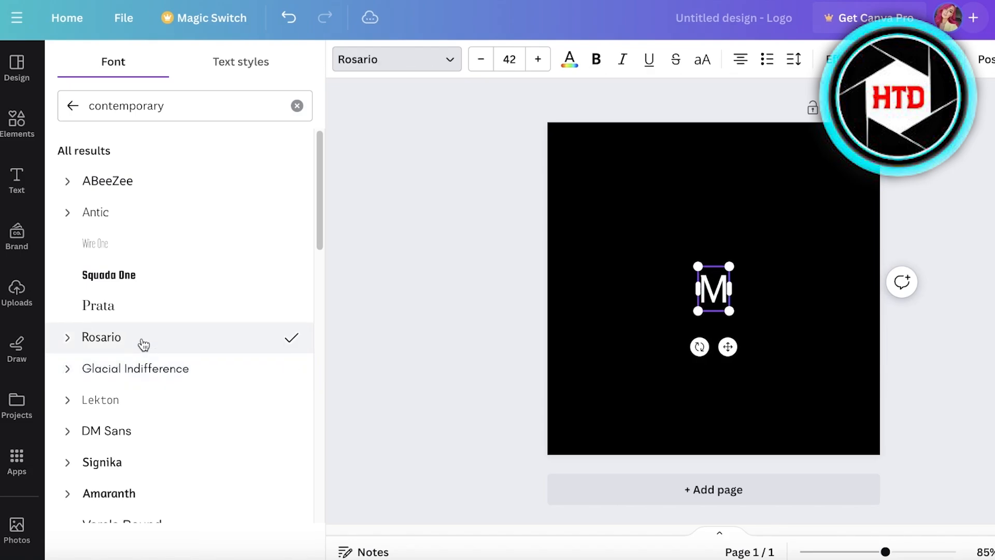
{"action": "left_click", "coordinate": [146, 309]}
Enlarge the M to about size 172 and center it on the black page
{"action": "left_click", "coordinate": [650, 272]}
{"action": "left_click_drag", "start_coordinate": [704, 279], "coordinate": [679, 200]}
{"action": "left_click_drag", "start_coordinate": [706, 232], "coordinate": [811, 384]}
{"action": "mouse_move", "coordinate": [738, 307]}
{"action": "left_mouse_down"}
{"action": "mouse_move", "coordinate": [691, 302]}
{"action": "mouse_move", "coordinate": [709, 296]}
{"action": "mouse_move", "coordinate": [662, 286]}
{"action": "mouse_move", "coordinate": [701, 282]}
{"action": "mouse_move", "coordinate": [707, 303]}
{"action": "mouse_move", "coordinate": [741, 291]}
{"action": "left_mouse_up"}
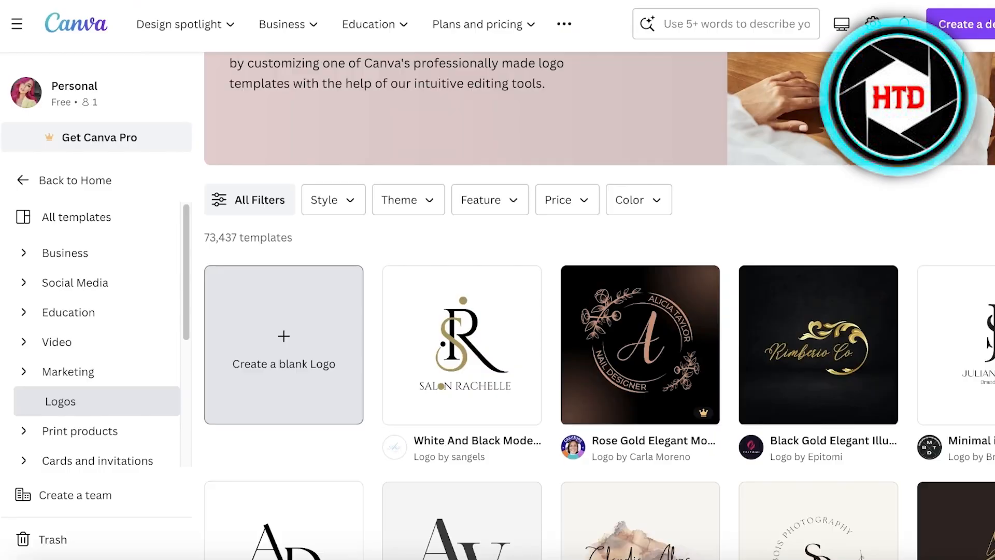
Browse the logo template gallery for lettering and layout ideas
{"action": "scroll", "coordinate": [643, 331], "scroll_direction": "down", "scroll_amount": 15}
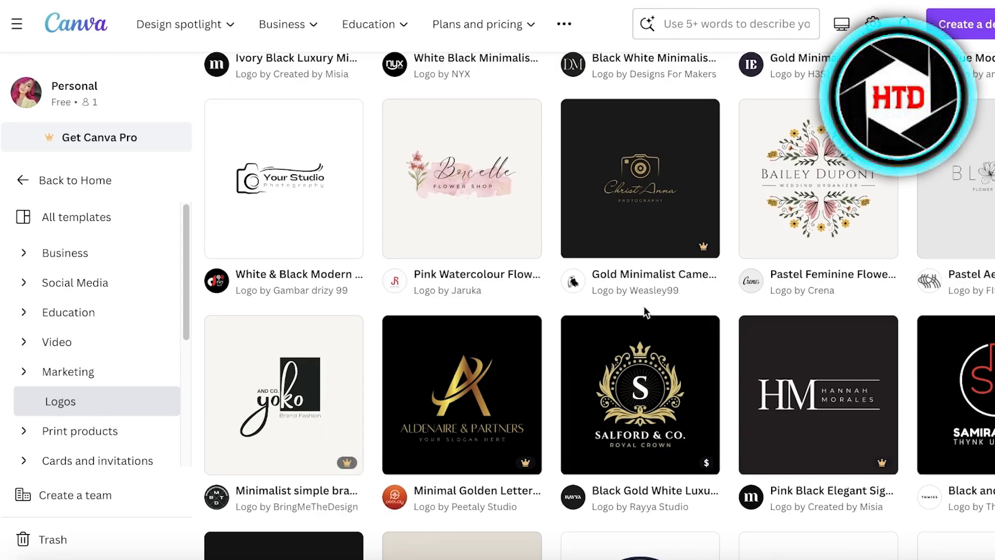
{"action": "scroll", "coordinate": [642, 330], "scroll_direction": "down", "scroll_amount": 5}
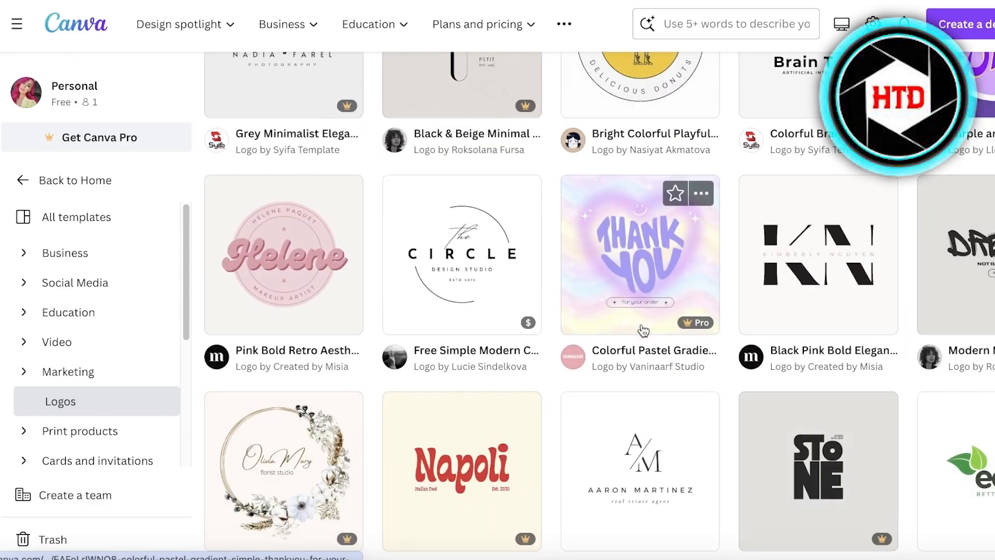
{"action": "scroll", "coordinate": [642, 329], "scroll_direction": "up", "scroll_amount": 10}
{"action": "scroll", "coordinate": [642, 325], "scroll_direction": "down", "scroll_amount": 10}
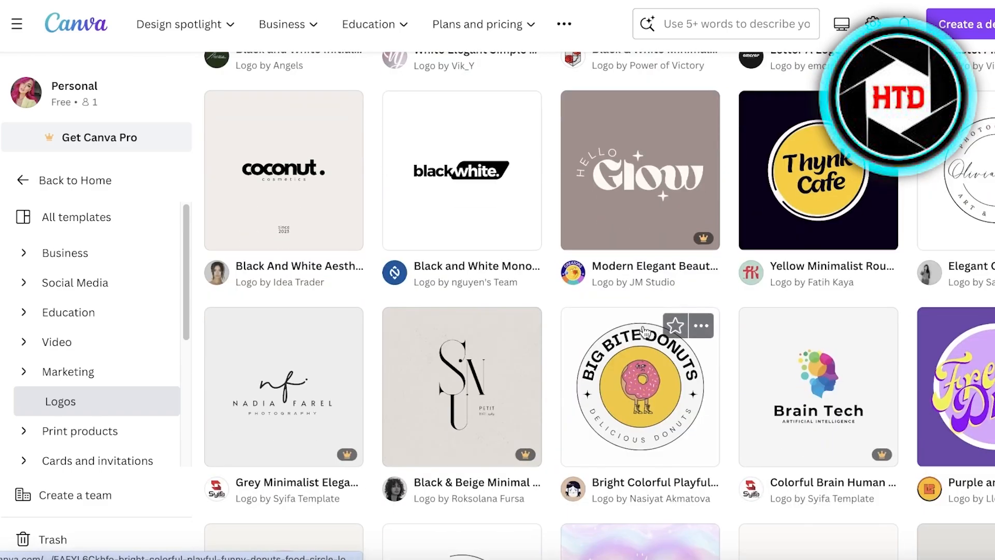
{"action": "scroll", "coordinate": [643, 328], "scroll_direction": "down", "scroll_amount": 3}
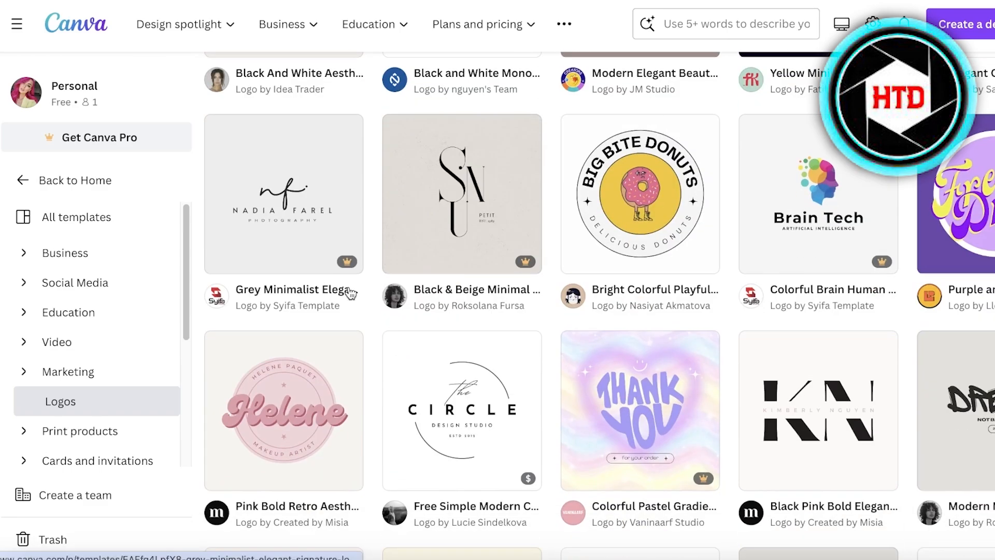
{"action": "scroll", "coordinate": [631, 253], "scroll_direction": "down", "scroll_amount": 6}
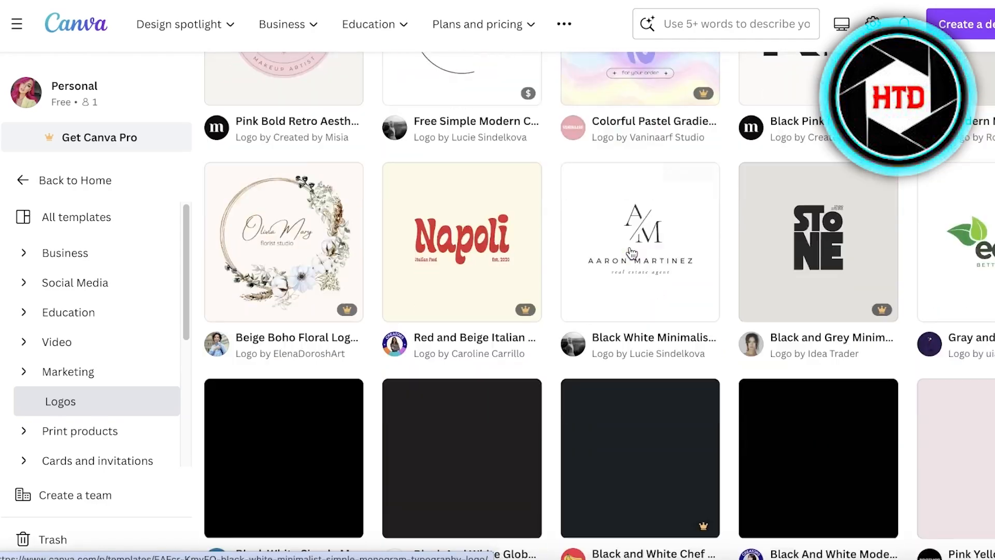
{"action": "scroll", "coordinate": [570, 238], "scroll_direction": "up", "scroll_amount": 2}
{"action": "scroll", "coordinate": [497, 228], "scroll_direction": "down", "scroll_amount": 6}
{"action": "scroll", "coordinate": [497, 228], "scroll_direction": "down", "scroll_amount": 6}
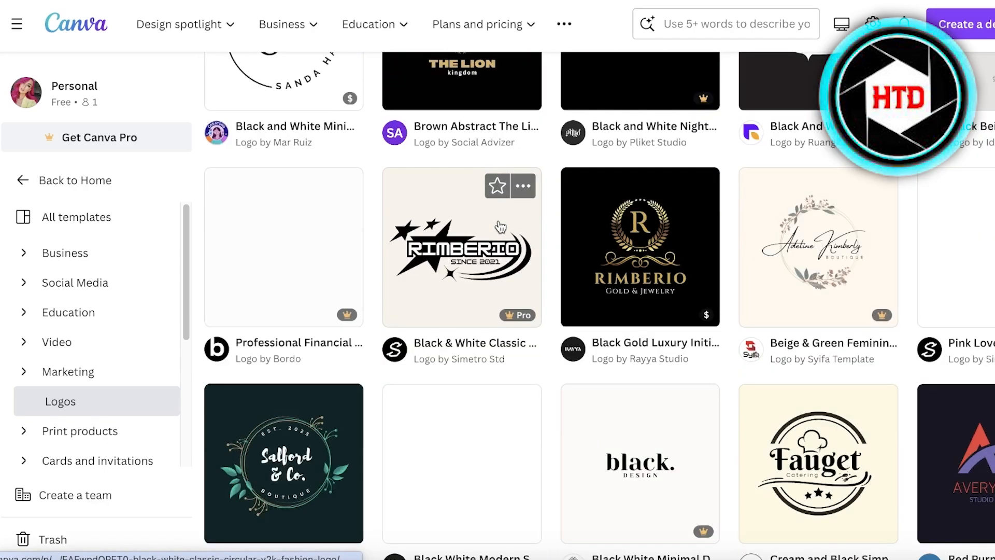
{"action": "scroll", "coordinate": [518, 226], "scroll_direction": "up", "scroll_amount": 6}
{"action": "scroll", "coordinate": [519, 225], "scroll_direction": "up", "scroll_amount": 5}
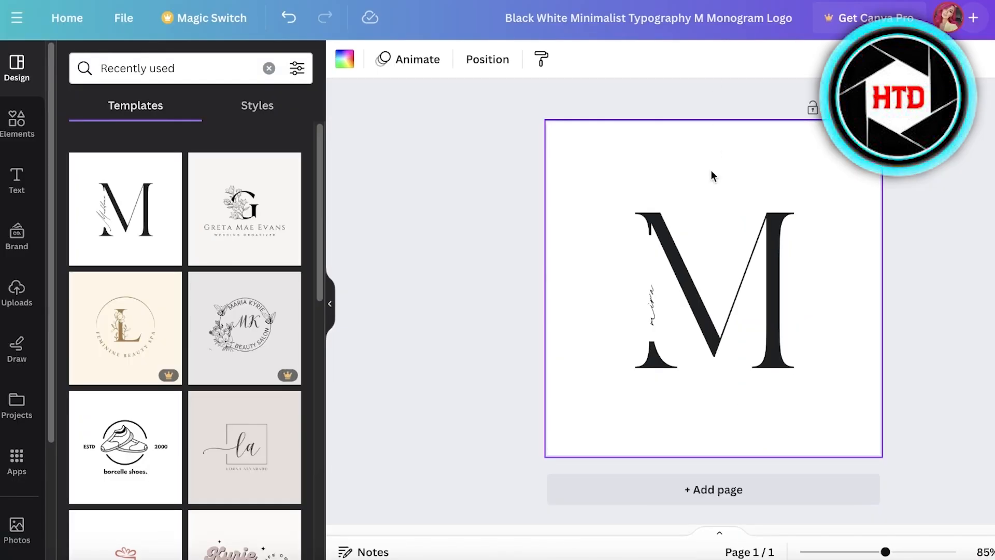
Shrink the M on the black page to about size 74 and extend the text to "Mira"
{"action": "left_click", "coordinate": [719, 236]}
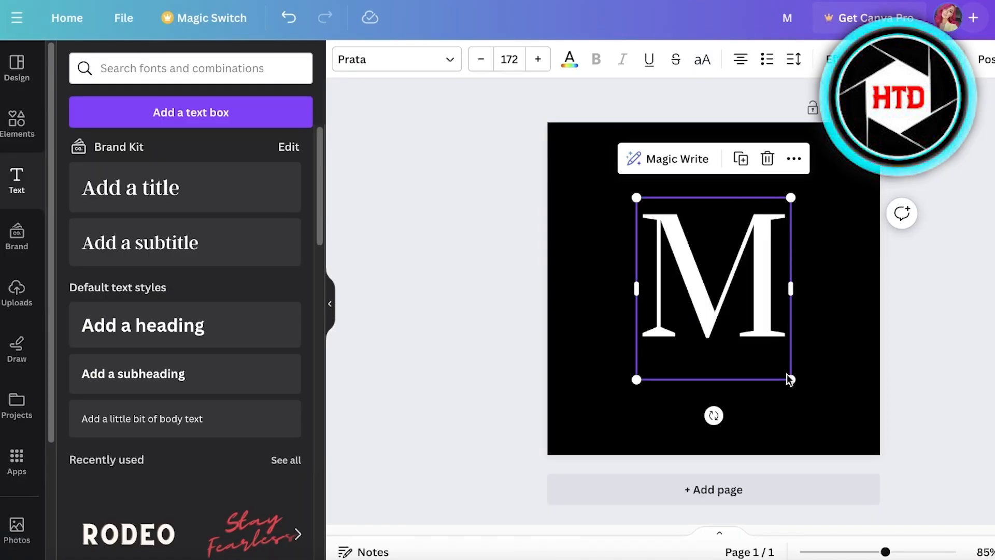
{"action": "left_click_drag", "start_coordinate": [791, 380], "coordinate": [703, 276]}
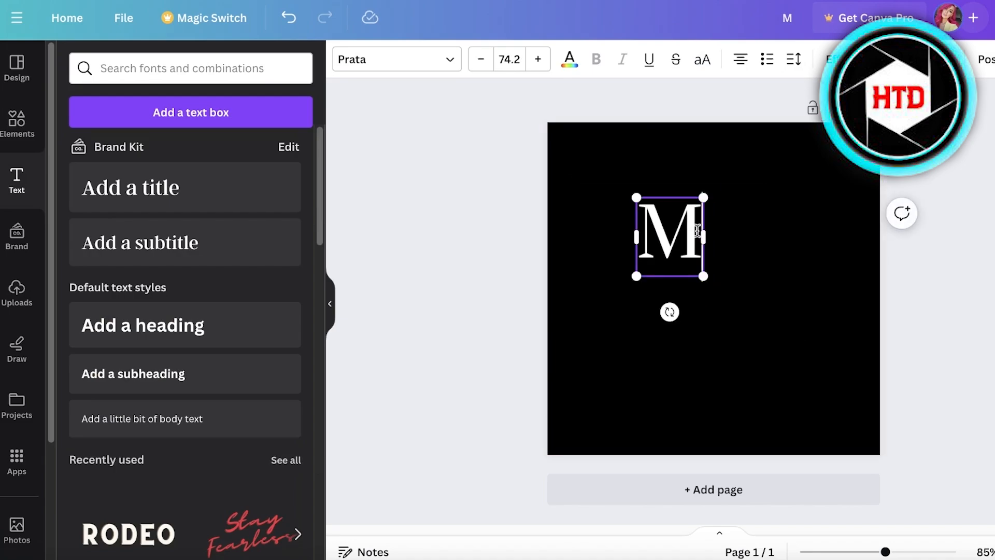
{"action": "left_click", "coordinate": [702, 228]}
{"action": "type", "text": "ira"}
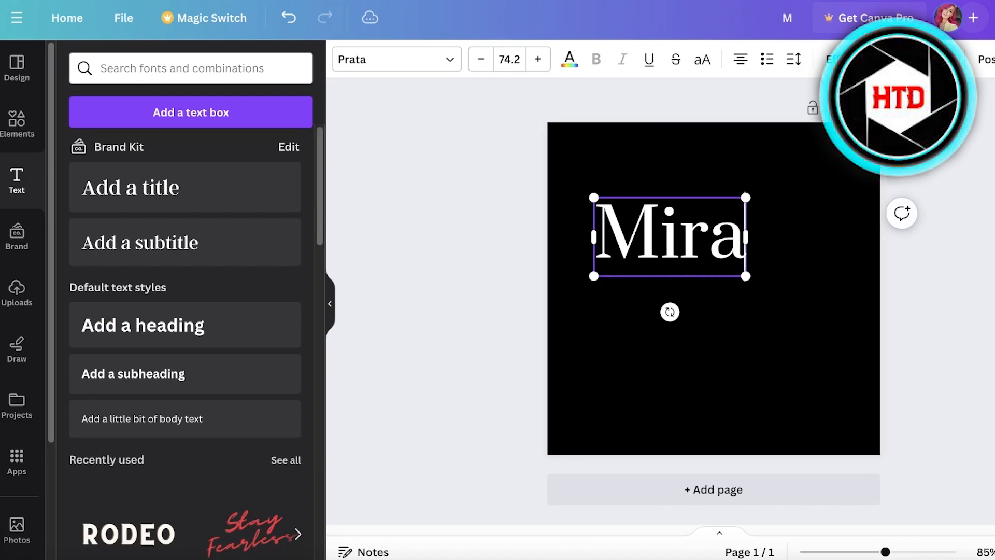
{"action": "left_click", "coordinate": [697, 191]}
{"action": "left_click", "coordinate": [684, 256]}
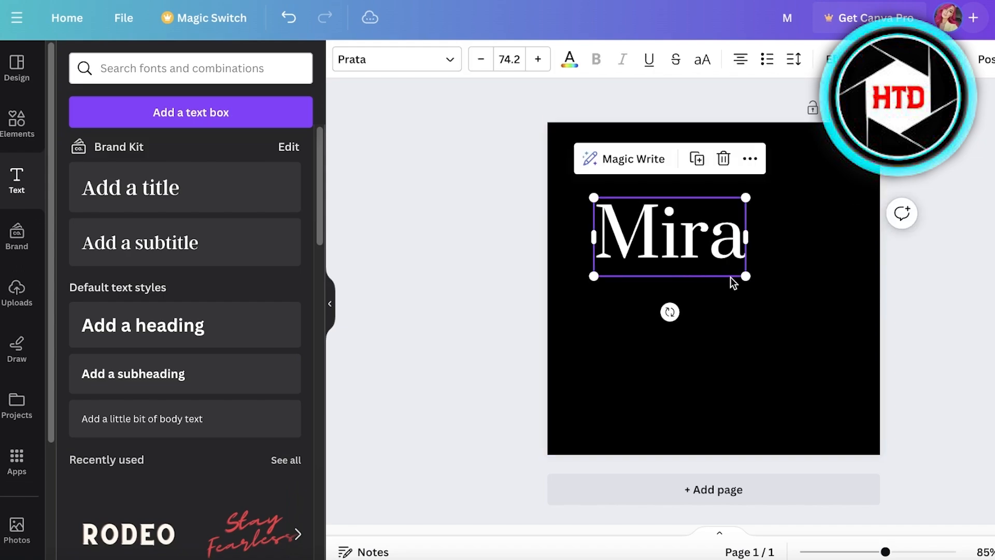
Move the word "Mira" toward the middle of the page and shrink it to about size 31
{"action": "left_click_drag", "start_coordinate": [745, 276], "coordinate": [691, 253]}
{"action": "left_click_drag", "start_coordinate": [790, 300], "coordinate": [739, 282]}
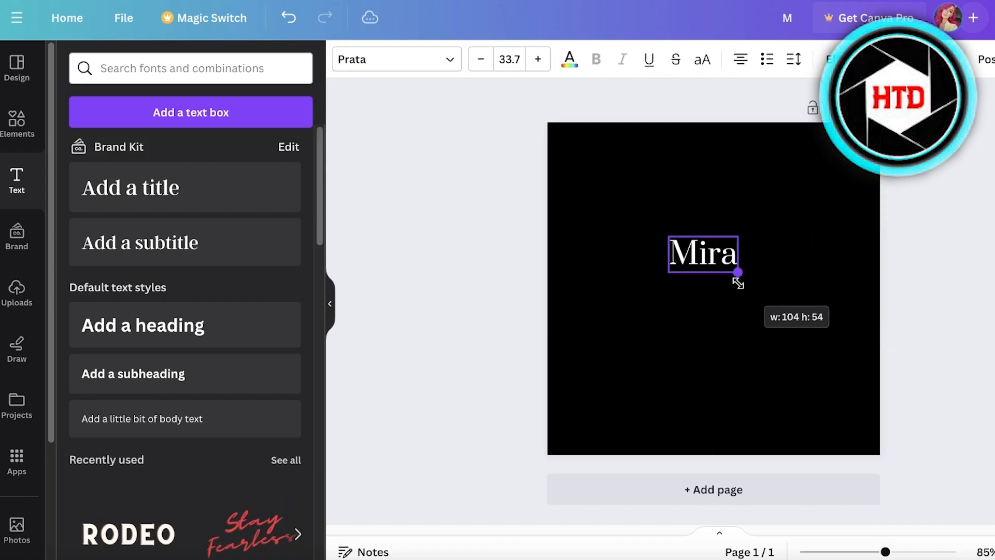
{"action": "left_click", "coordinate": [702, 253]}
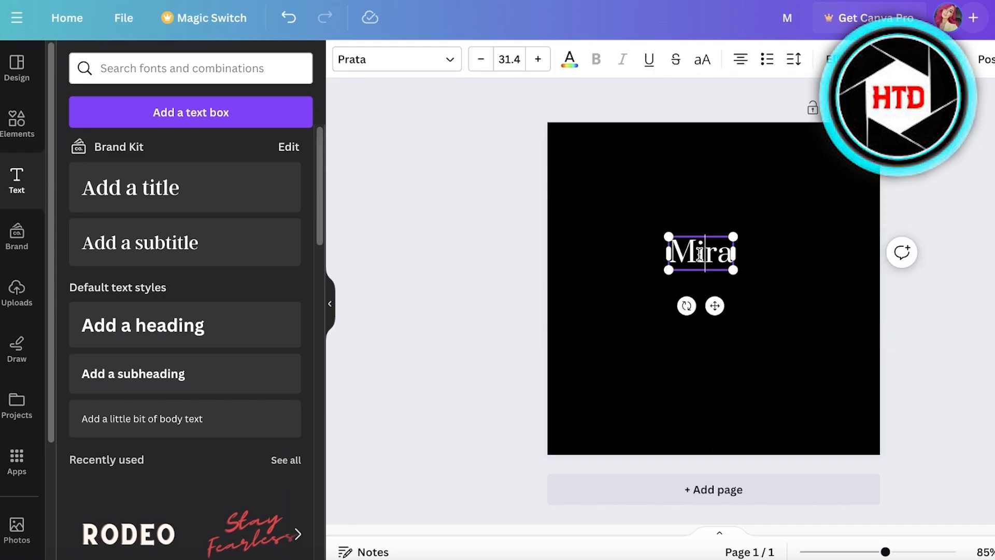
Shorten the text back to a single "M", enlarged to about size 128 and centered on the page
{"action": "left_click_drag", "start_coordinate": [699, 254], "coordinate": [807, 369]}
{"action": "key", "text": "BackSpace"}
{"action": "left_click", "coordinate": [762, 228]}
{"action": "left_click", "coordinate": [701, 251]}
{"action": "left_click_drag", "start_coordinate": [749, 319], "coordinate": [704, 367]}
Duplicate the M, replace the copy's text with "mira", and place it small and centered directly beneath the large letter
{"action": "key", "text": "super+d"}
{"action": "double_click", "coordinate": [715, 352]}
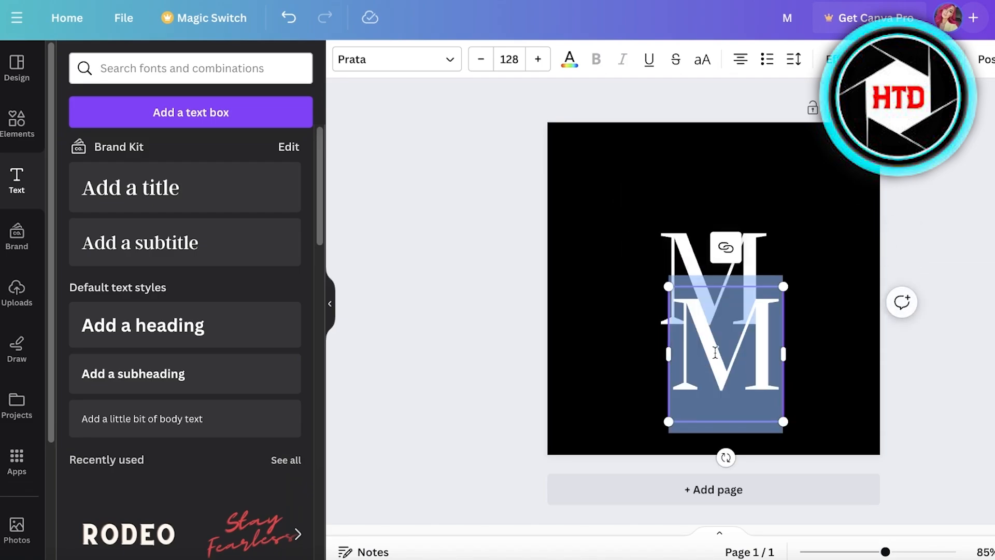
{"action": "type", "text": "mira"}
{"action": "left_click_drag", "start_coordinate": [853, 422], "coordinate": [712, 361]}
{"action": "left_click", "coordinate": [609, 321]}
Add a straight line shape and position it horizontally between the large M and the word "mira"
{"action": "left_click", "coordinate": [18, 125]}
{"action": "left_click", "coordinate": [191, 299]}
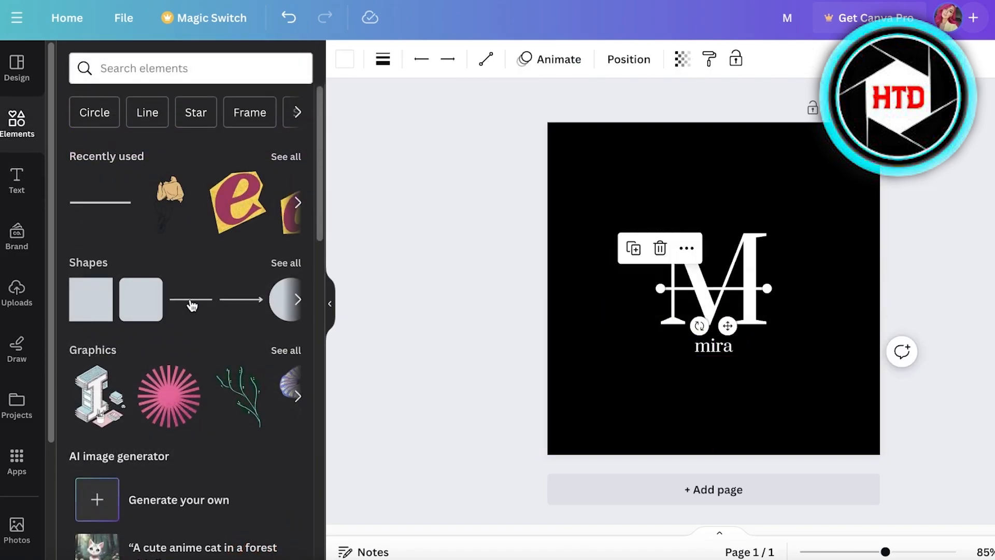
{"action": "left_click_drag", "start_coordinate": [703, 292], "coordinate": [704, 337]}
Set the weight of the line under the M to 1
{"action": "left_click", "coordinate": [383, 58]}
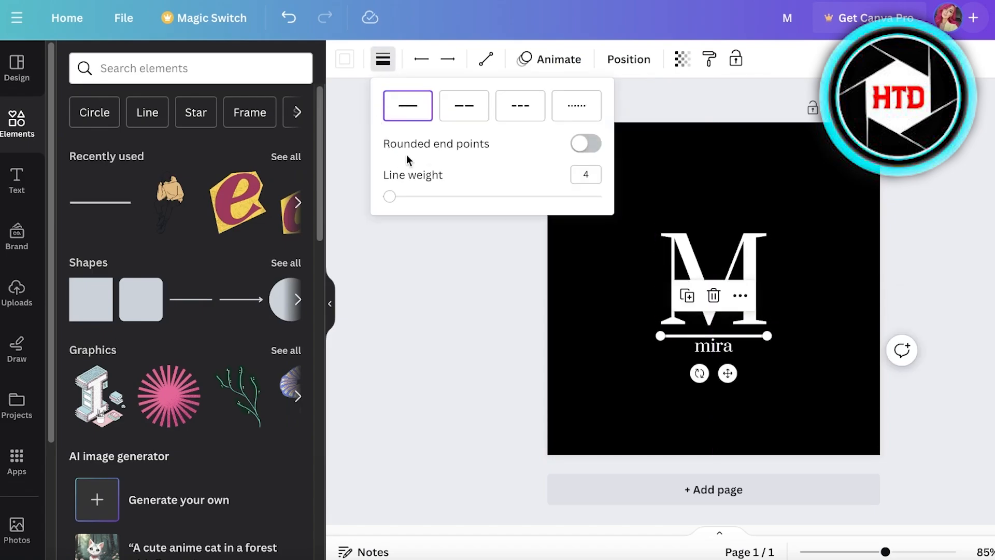
{"action": "left_click_drag", "start_coordinate": [397, 207], "coordinate": [382, 199]}
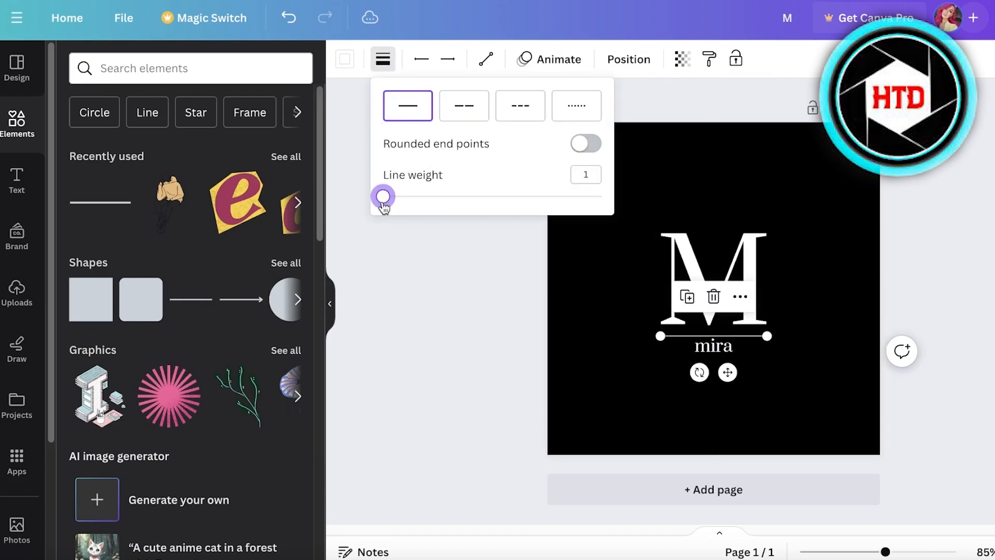
{"action": "left_click", "coordinate": [435, 311]}
{"action": "left_click", "coordinate": [777, 371]}
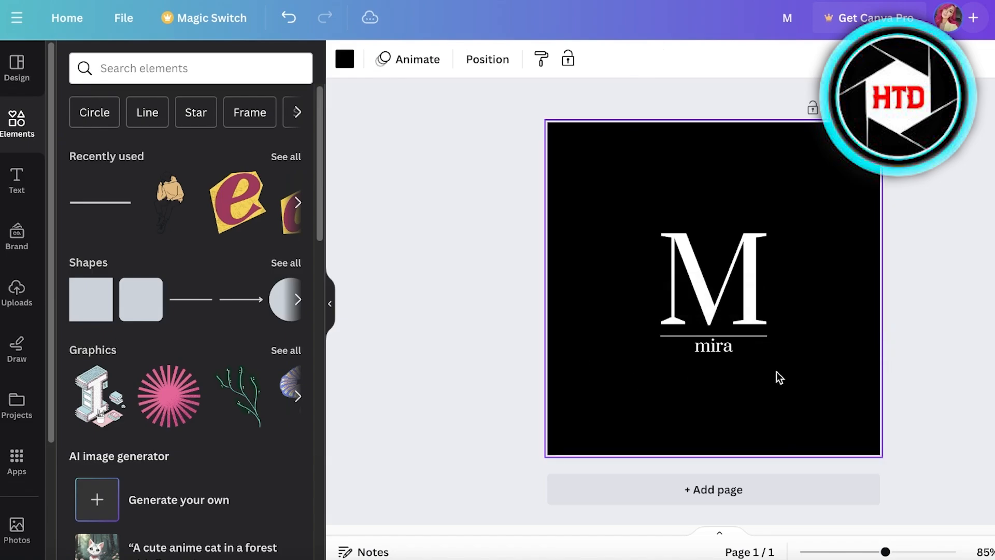
Duplicate the thin line and align the copy just below the word "mira"
{"action": "left_click", "coordinate": [723, 335]}
{"action": "key", "text": "ctrl+d"}
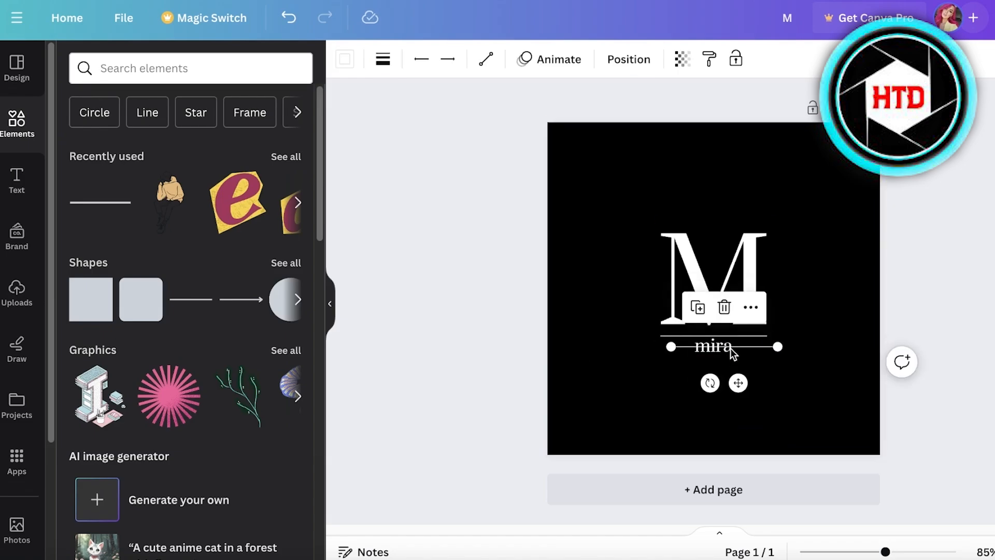
{"action": "left_click_drag", "start_coordinate": [730, 347], "coordinate": [728, 363]}
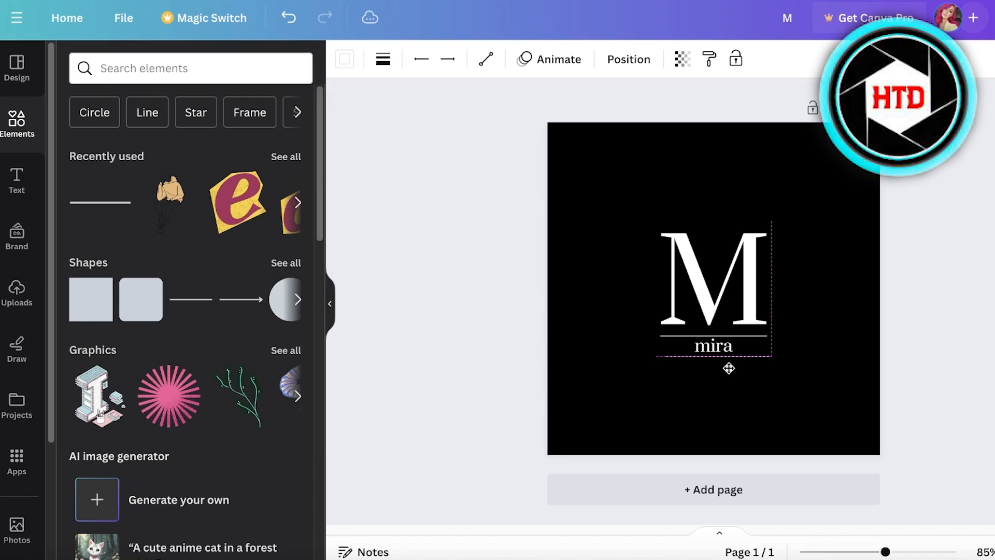
{"action": "left_click", "coordinate": [818, 329]}
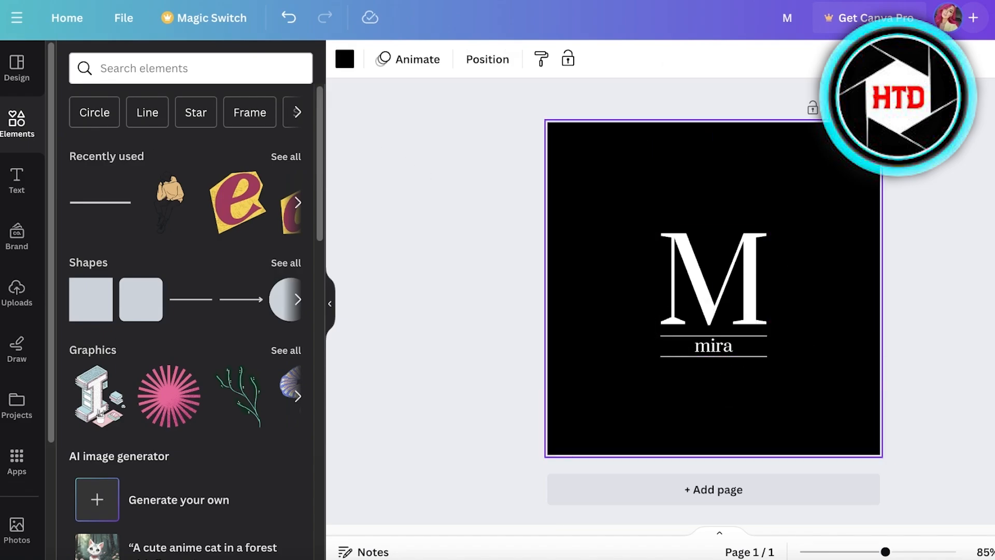
Search the elements for "royal lines" and look through all matching graphics for a decorative divider
{"action": "left_click", "coordinate": [201, 69]}
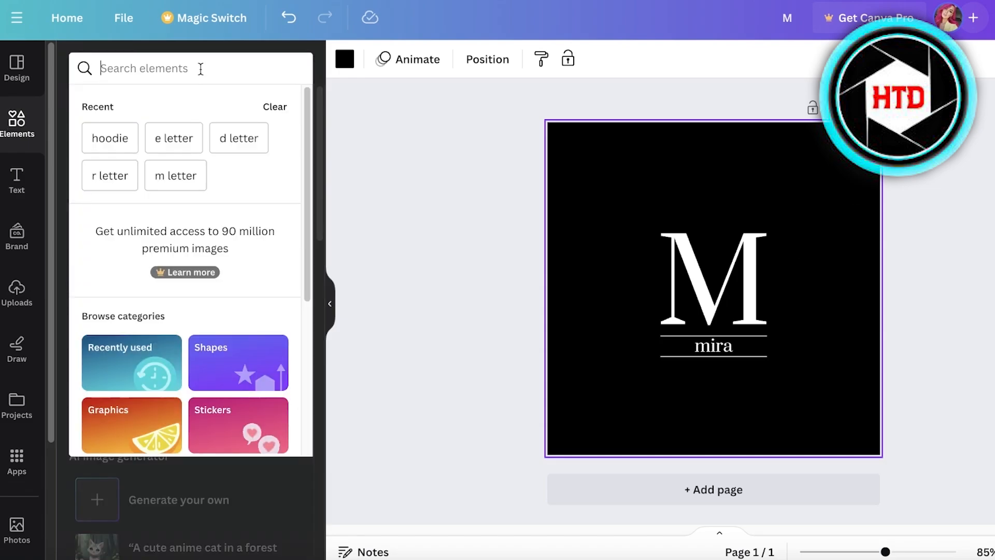
{"action": "type", "text": "royal"}
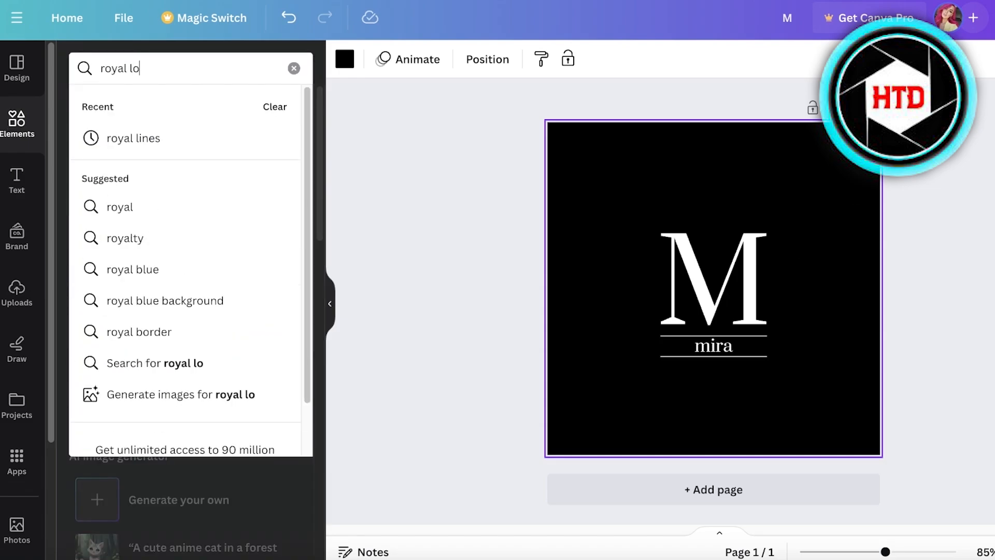
{"action": "type", "text": " lo"}
{"action": "key", "text": "BackSpace"}
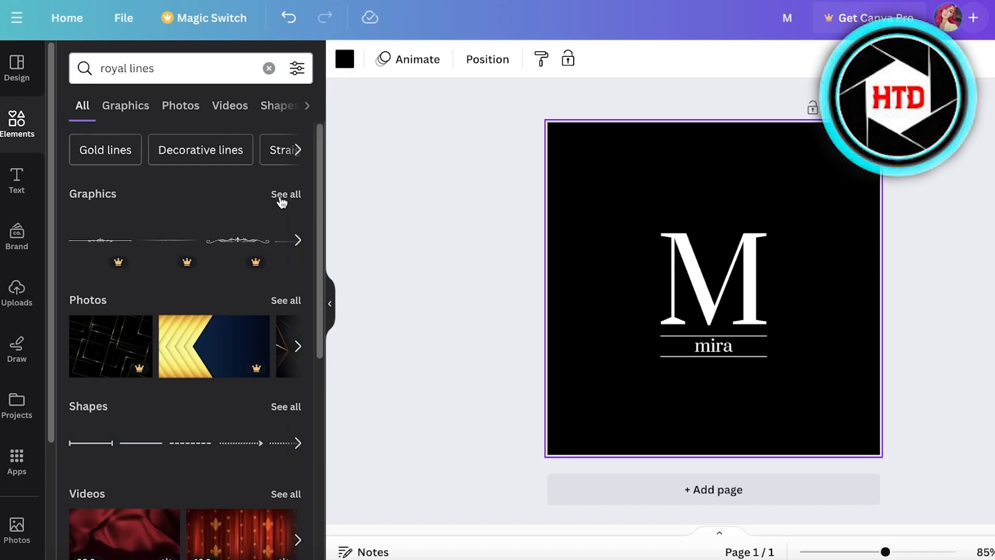
{"action": "left_click", "coordinate": [281, 197]}
{"action": "scroll", "coordinate": [256, 311], "scroll_direction": "down", "scroll_amount": 5}
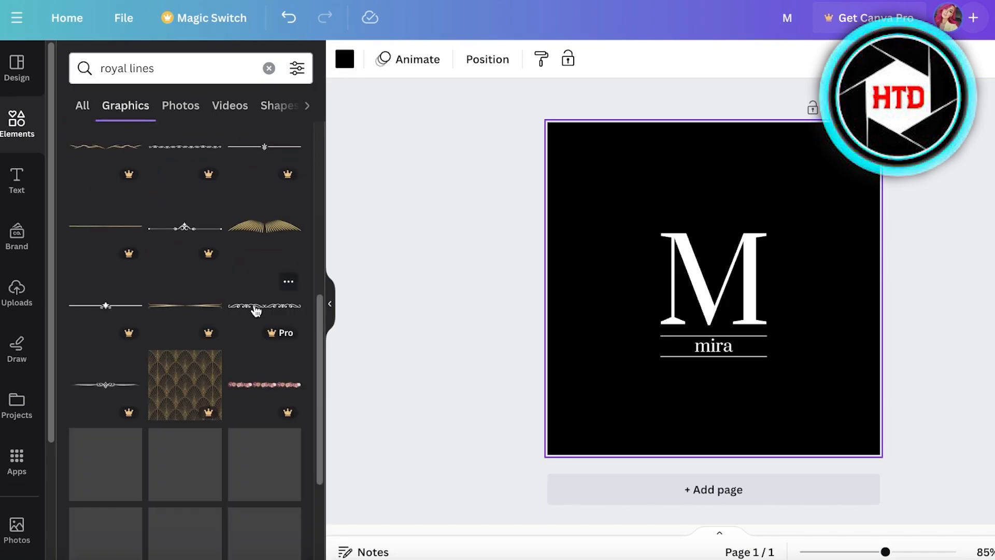
{"action": "scroll", "coordinate": [256, 310], "scroll_direction": "up", "scroll_amount": 5}
{"action": "scroll", "coordinate": [266, 228], "scroll_direction": "down", "scroll_amount": 10}
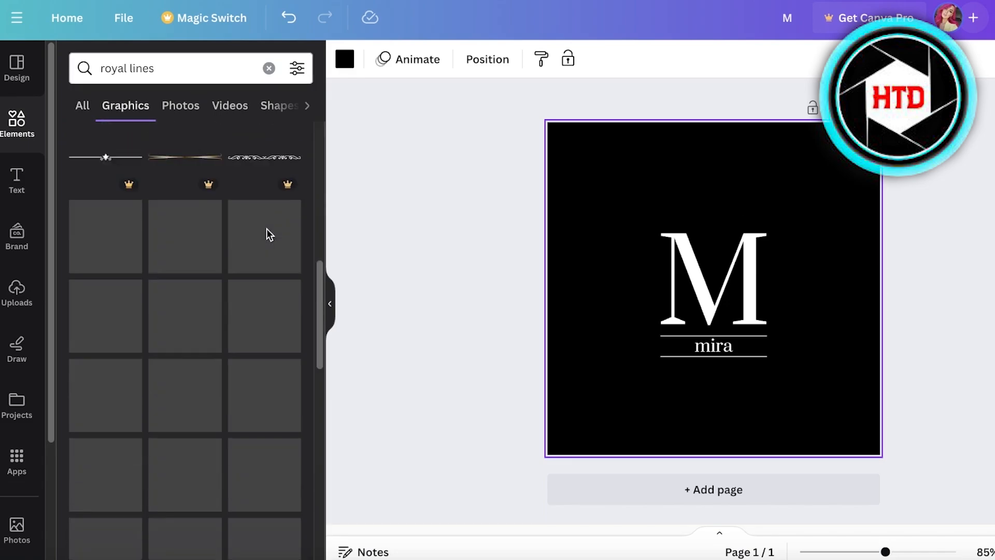
{"action": "scroll", "coordinate": [266, 228], "scroll_direction": "up", "scroll_amount": 10}
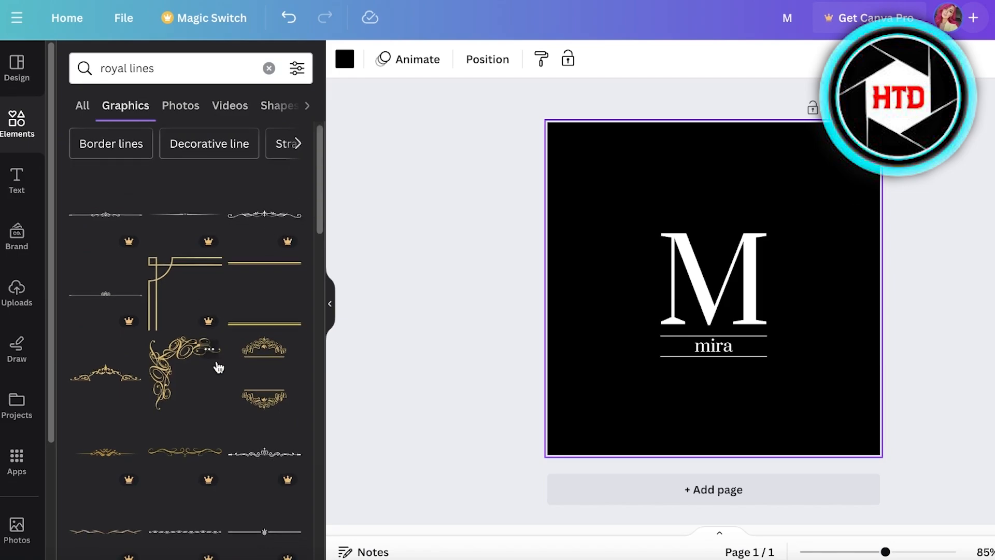
Look further down the "royal lines" graphics for a suitable decorative element
{"action": "scroll", "coordinate": [255, 383], "scroll_direction": "down", "scroll_amount": 8}
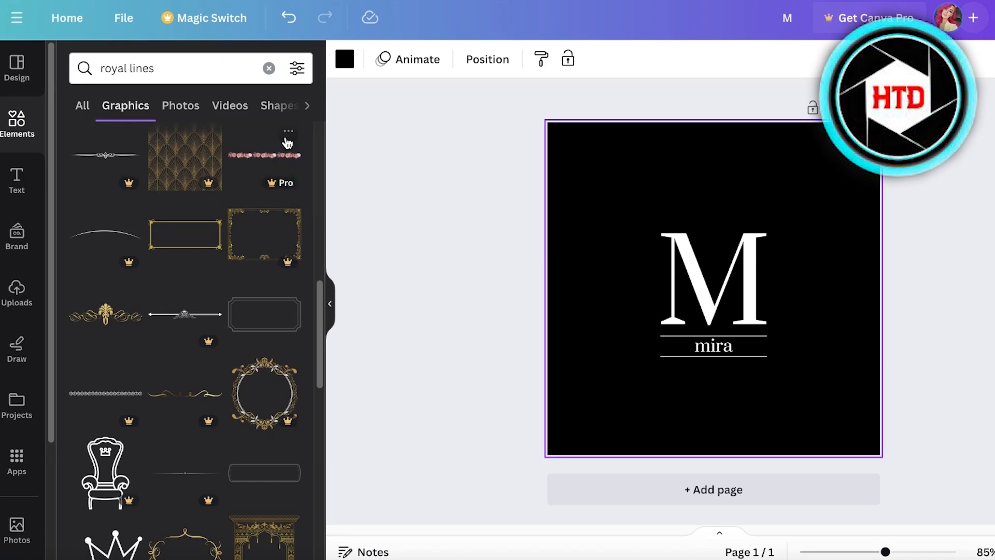
{"action": "scroll", "coordinate": [269, 278], "scroll_direction": "down", "scroll_amount": 5}
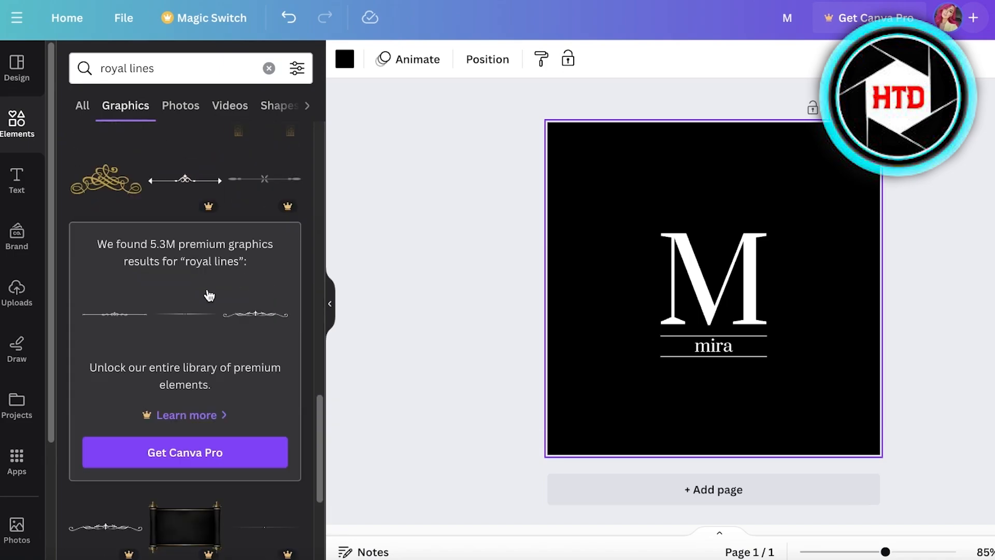
{"action": "scroll", "coordinate": [208, 295], "scroll_direction": "down", "scroll_amount": 3}
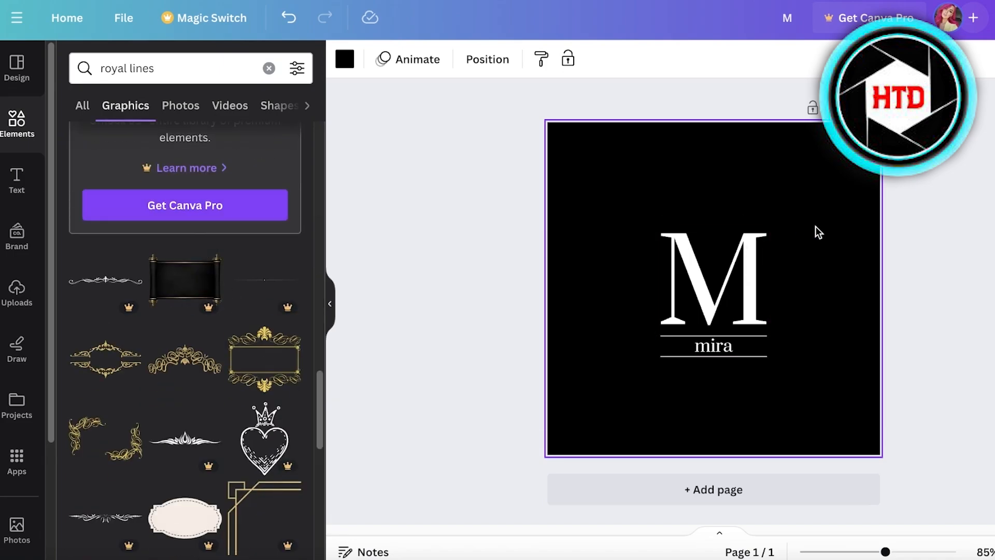
{"action": "scroll", "coordinate": [37, 407], "scroll_direction": "down", "scroll_amount": 1}
{"action": "scroll", "coordinate": [269, 382], "scroll_direction": "down", "scroll_amount": 4}
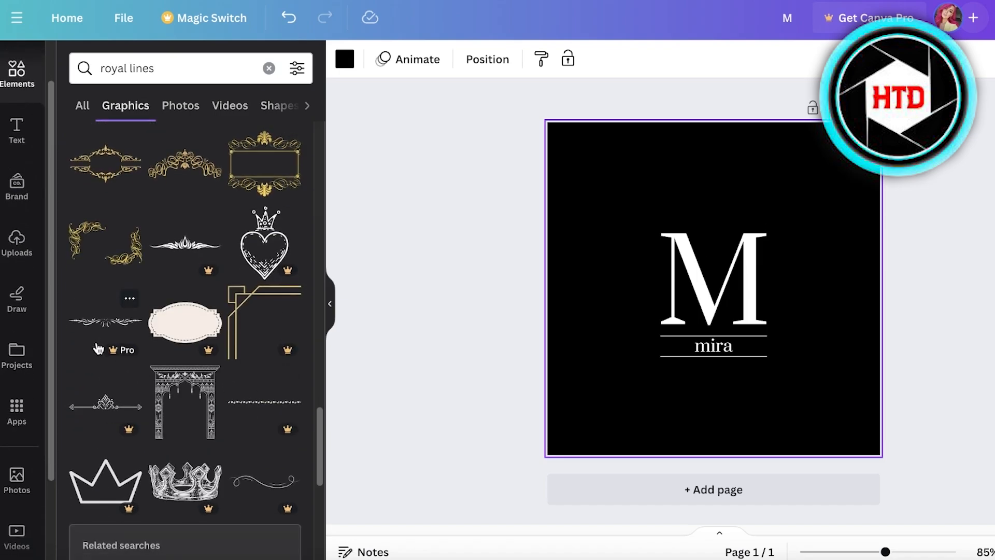
{"action": "scroll", "coordinate": [234, 423], "scroll_direction": "down", "scroll_amount": 8}
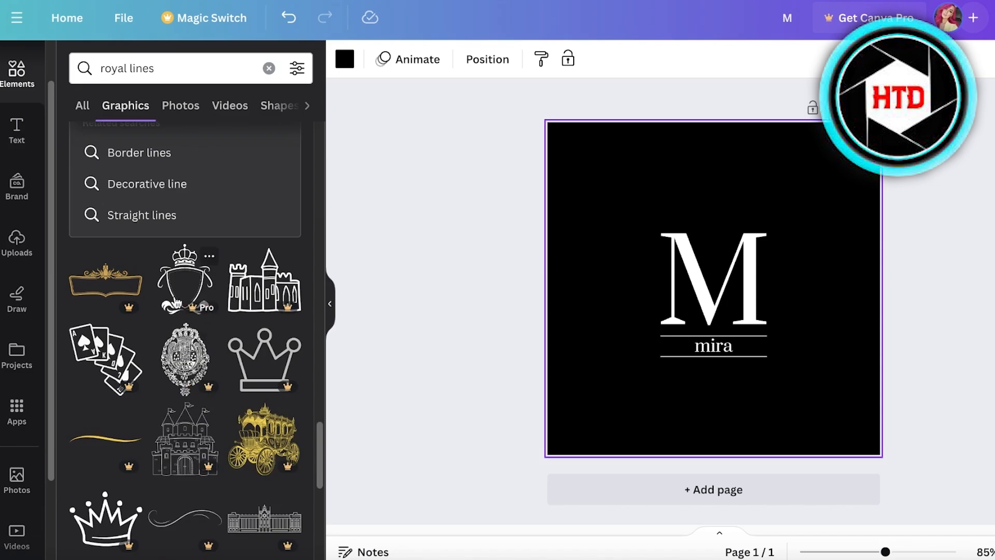
{"action": "scroll", "coordinate": [192, 343], "scroll_direction": "down", "scroll_amount": 10}
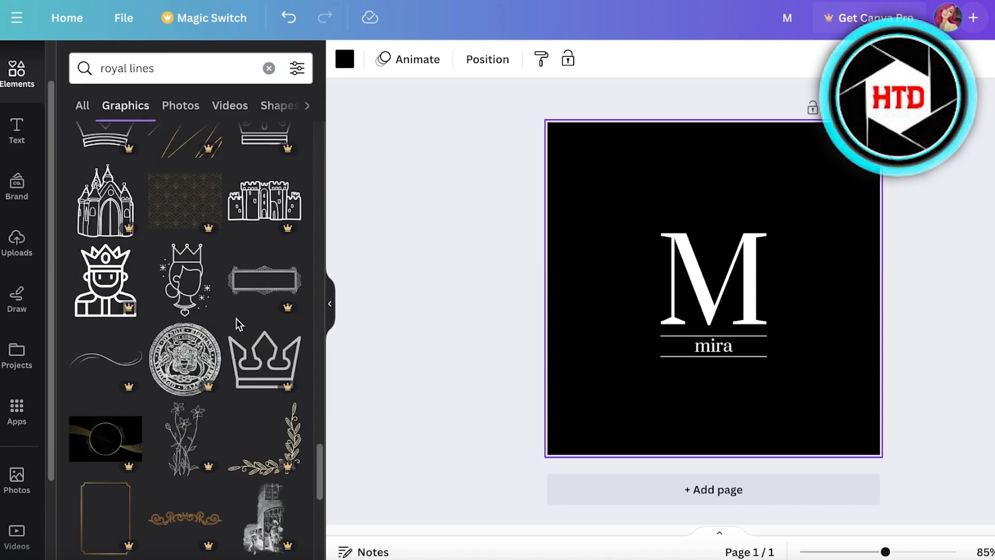
{"action": "scroll", "coordinate": [236, 321], "scroll_direction": "down", "scroll_amount": 4}
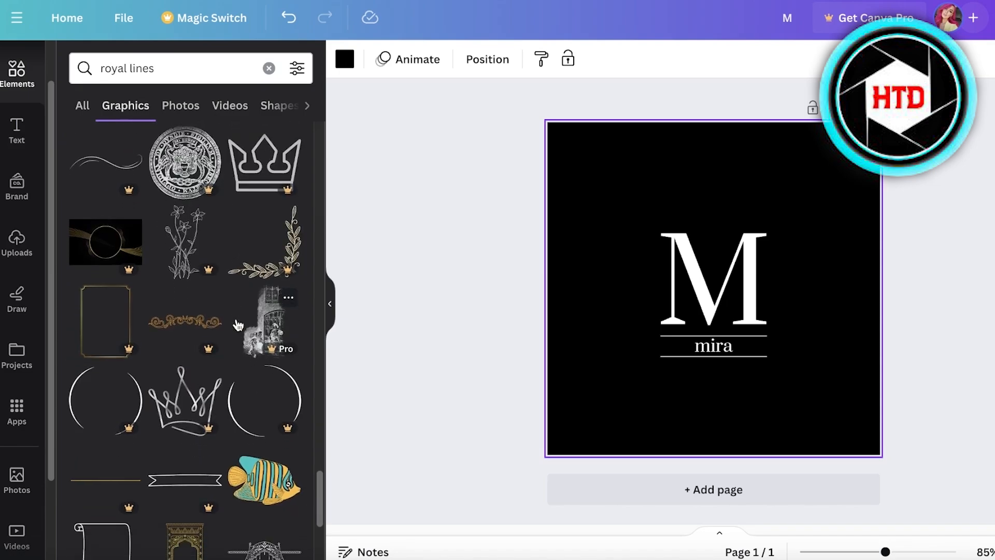
{"action": "scroll", "coordinate": [238, 325], "scroll_direction": "down", "scroll_amount": 12}
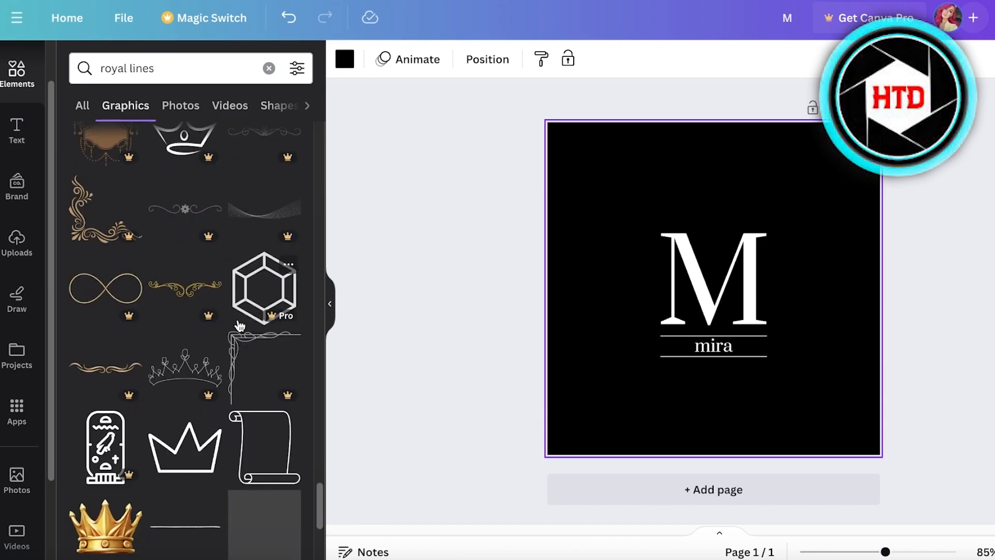
{"action": "scroll", "coordinate": [239, 326], "scroll_direction": "down", "scroll_amount": 3}
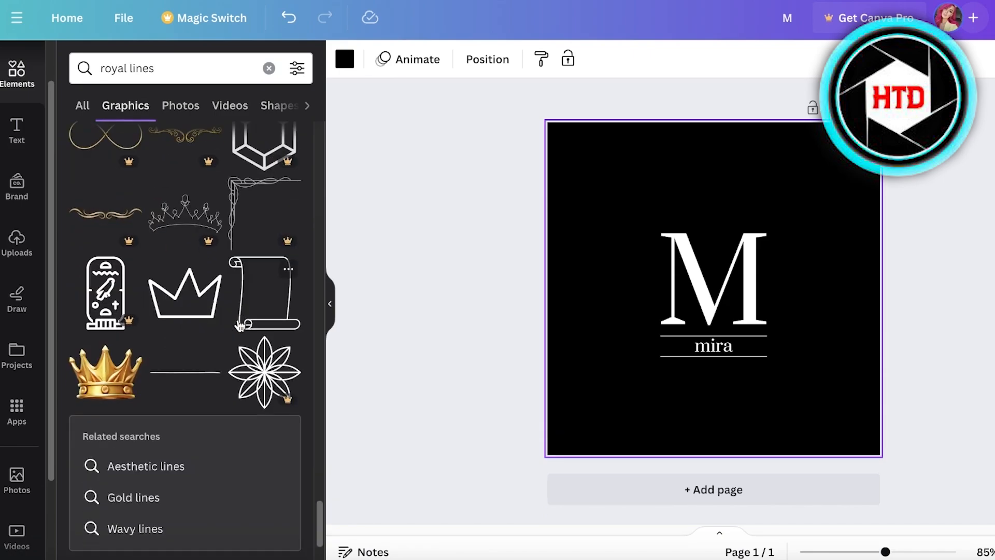
{"action": "scroll", "coordinate": [240, 325], "scroll_direction": "up", "scroll_amount": 4}
{"action": "scroll", "coordinate": [118, 221], "scroll_direction": "down", "scroll_amount": 7}
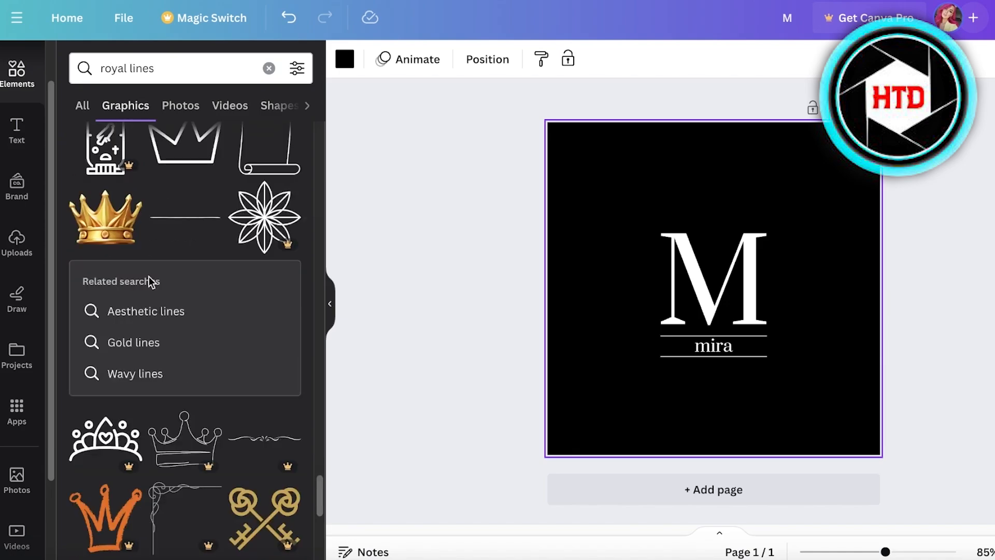
Search the elements for "crown" and look through the matching graphics
{"action": "left_click", "coordinate": [269, 68]}
{"action": "type", "text": "c"}
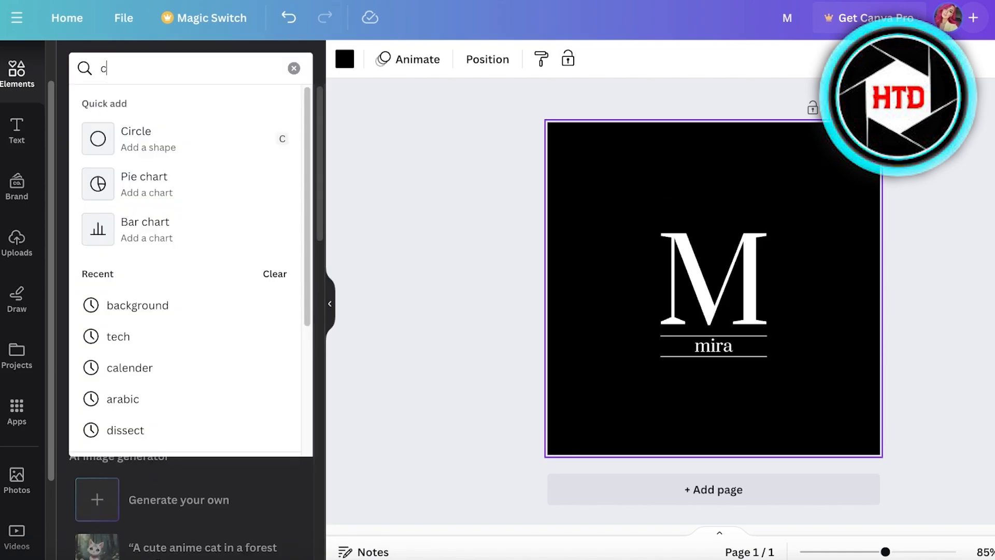
{"action": "type", "text": "rown"}
{"action": "key", "text": "Return"}
{"action": "left_click", "coordinate": [296, 190]}
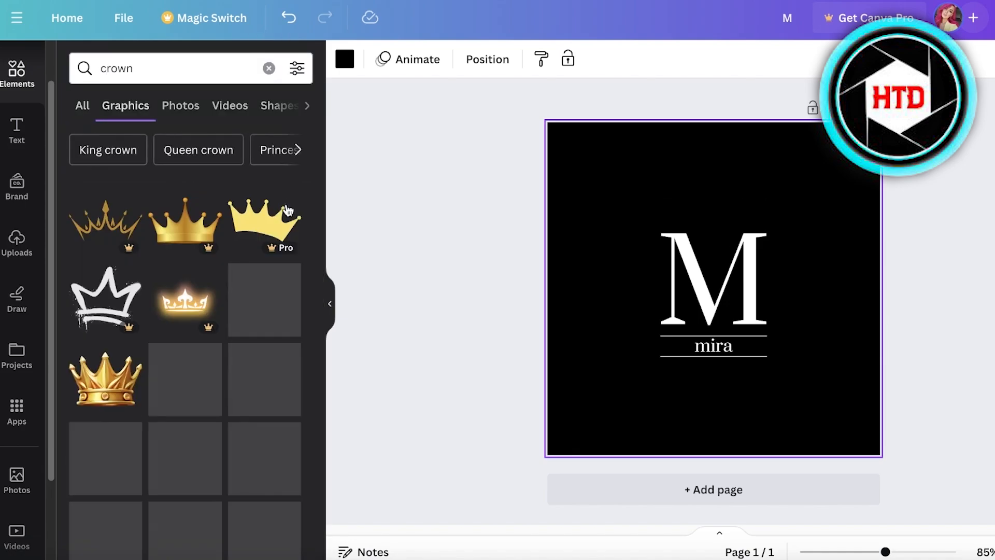
{"action": "scroll", "coordinate": [232, 282], "scroll_direction": "down", "scroll_amount": 2}
{"action": "scroll", "coordinate": [279, 300], "scroll_direction": "down", "scroll_amount": 4}
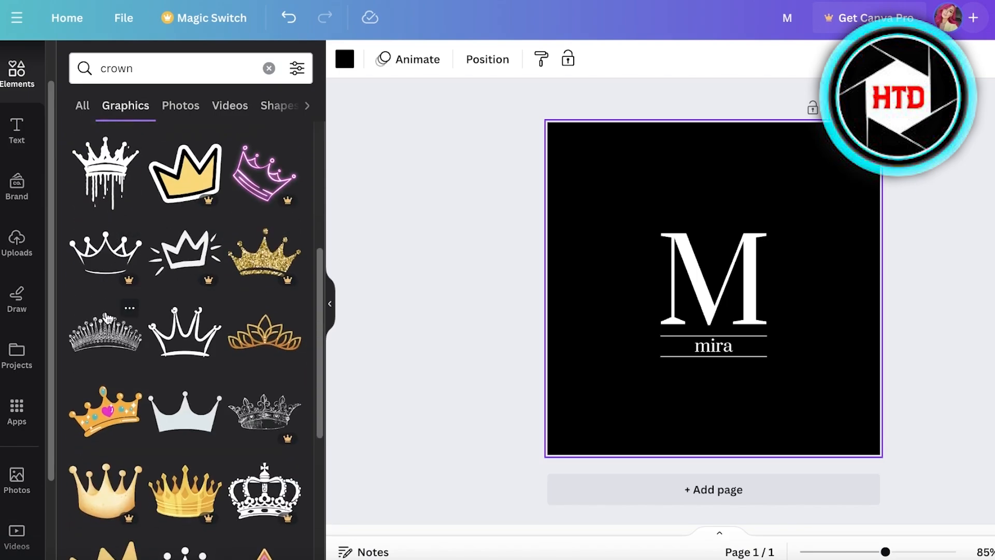
{"action": "scroll", "coordinate": [237, 333], "scroll_direction": "down", "scroll_amount": 3}
Add the beaded tiara graphic in white and place it directly above the large M
{"action": "left_click", "coordinate": [77, 193]}
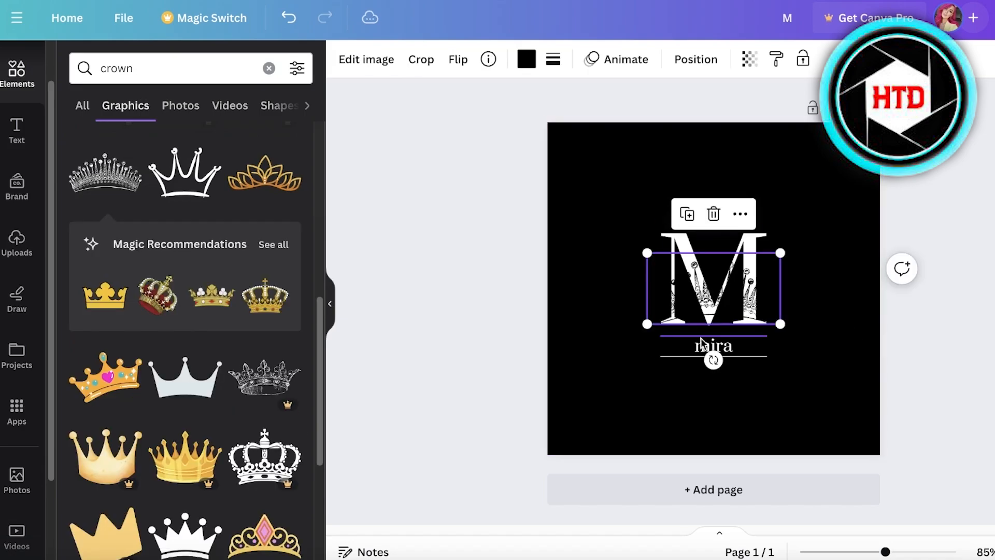
{"action": "left_click", "coordinate": [525, 61]}
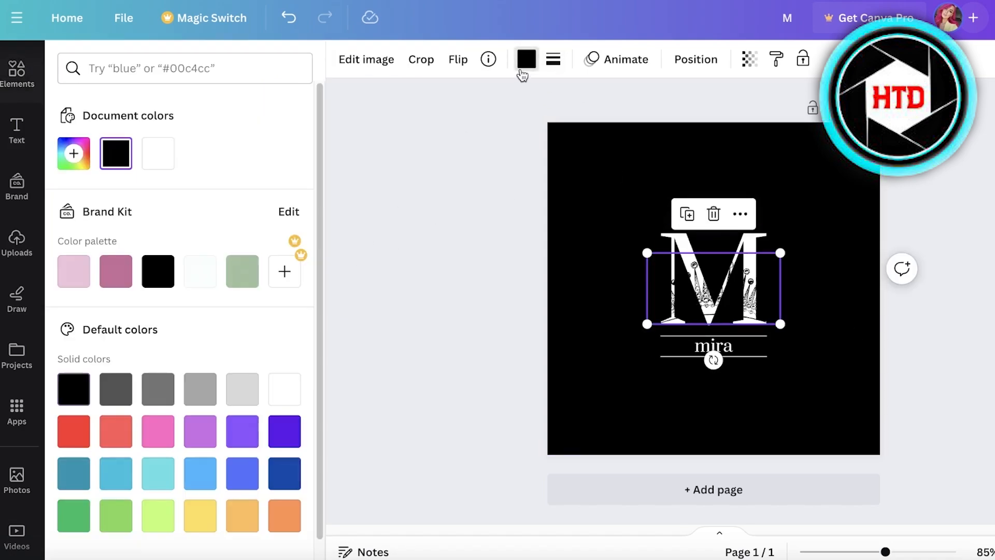
{"action": "left_click", "coordinate": [148, 168]}
{"action": "left_click_drag", "start_coordinate": [737, 307], "coordinate": [737, 214]}
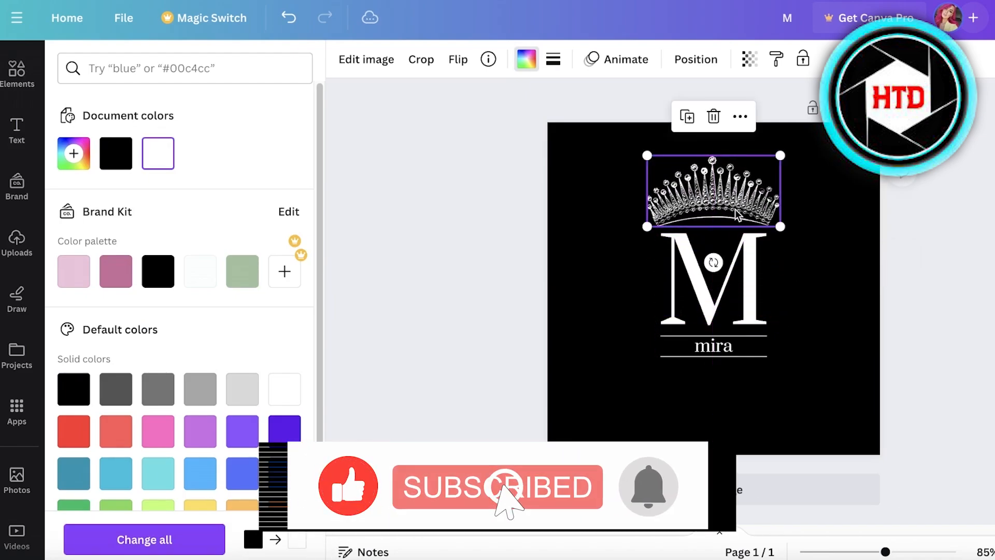
Move the tiara, the M and the lined word "mira" down together toward the page center
{"action": "left_click", "coordinate": [840, 220]}
{"action": "left_click_drag", "start_coordinate": [842, 155], "coordinate": [634, 370]}
{"action": "left_click_drag", "start_coordinate": [716, 230], "coordinate": [715, 264]}
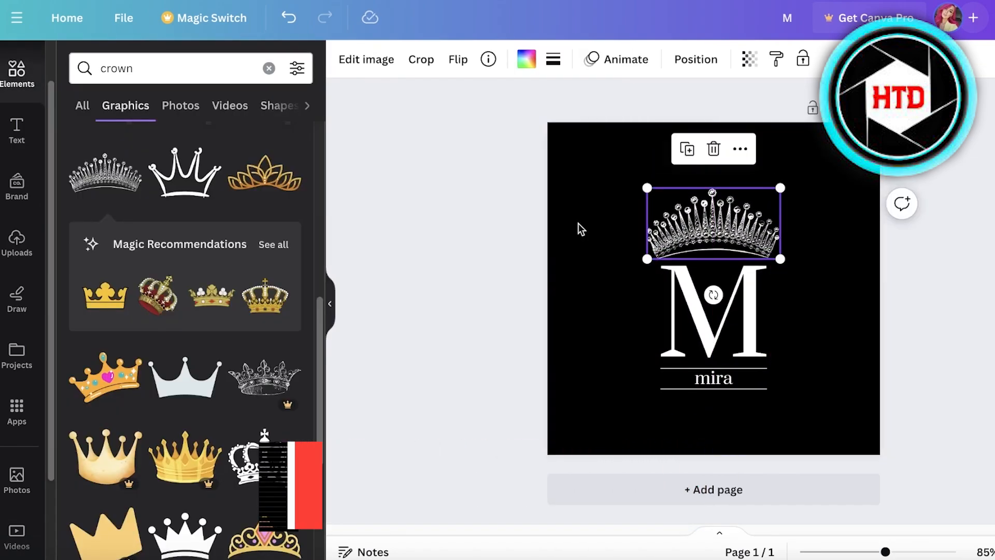
Delete the tiara and add the solid five-point crown graphic from the "crown" results instead
{"action": "scroll", "coordinate": [175, 344], "scroll_direction": "down", "scroll_amount": 5}
{"action": "key", "text": "Delete"}
{"action": "scroll", "coordinate": [175, 344], "scroll_direction": "down", "scroll_amount": 10}
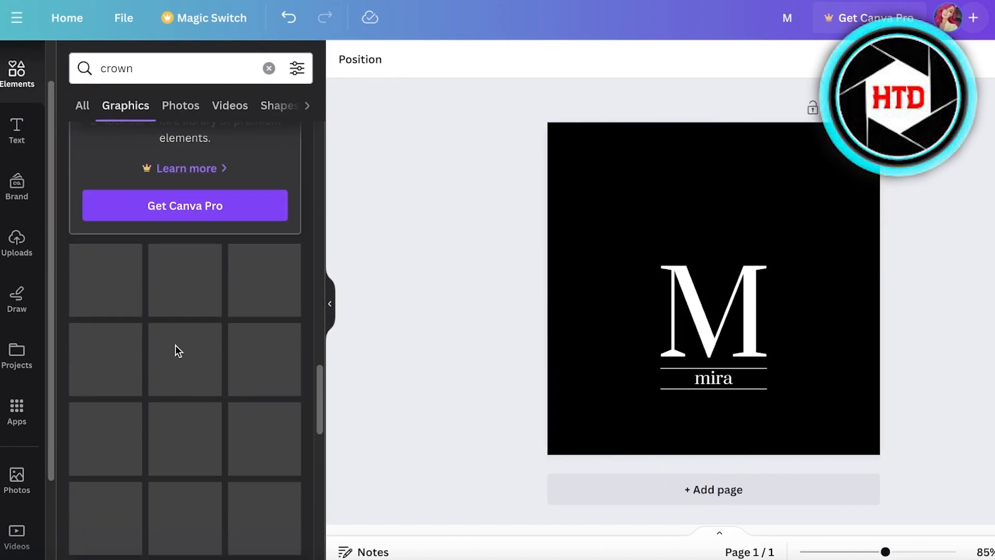
{"action": "scroll", "coordinate": [170, 346], "scroll_direction": "down", "scroll_amount": 6}
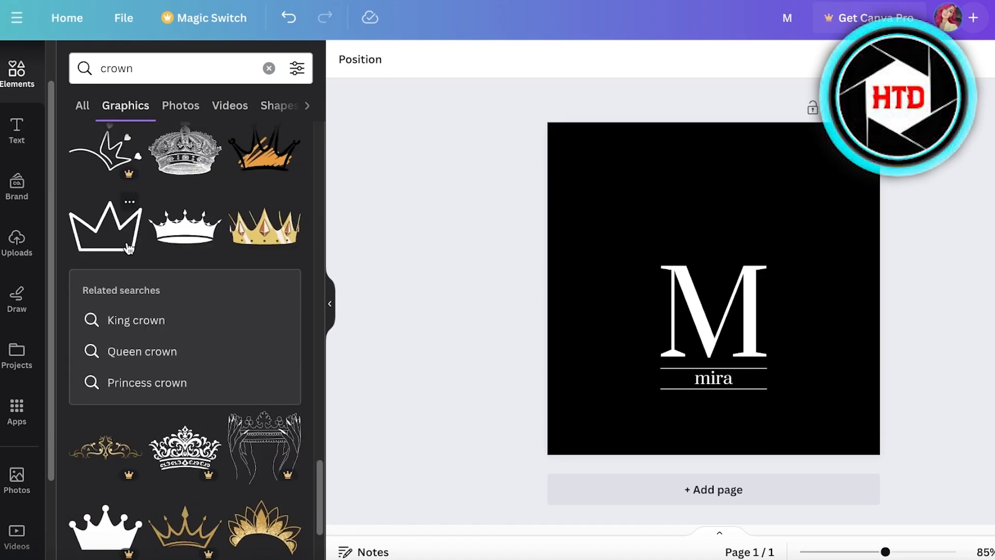
{"action": "left_click", "coordinate": [192, 238]}
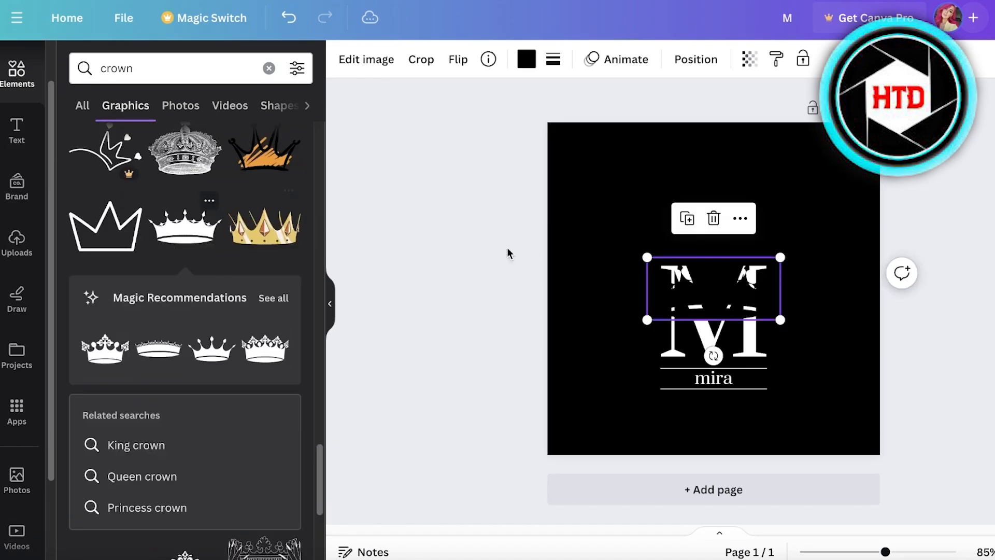
Change the new crown's color from the default solid colors to medium gray
{"action": "left_click", "coordinate": [527, 58]}
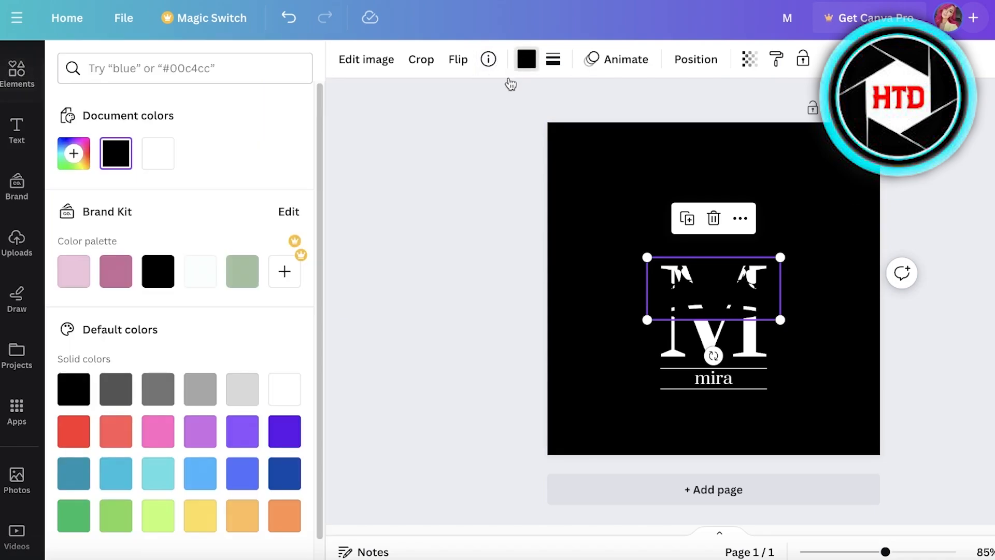
{"action": "left_click", "coordinate": [213, 270]}
{"action": "left_click", "coordinate": [900, 66]}
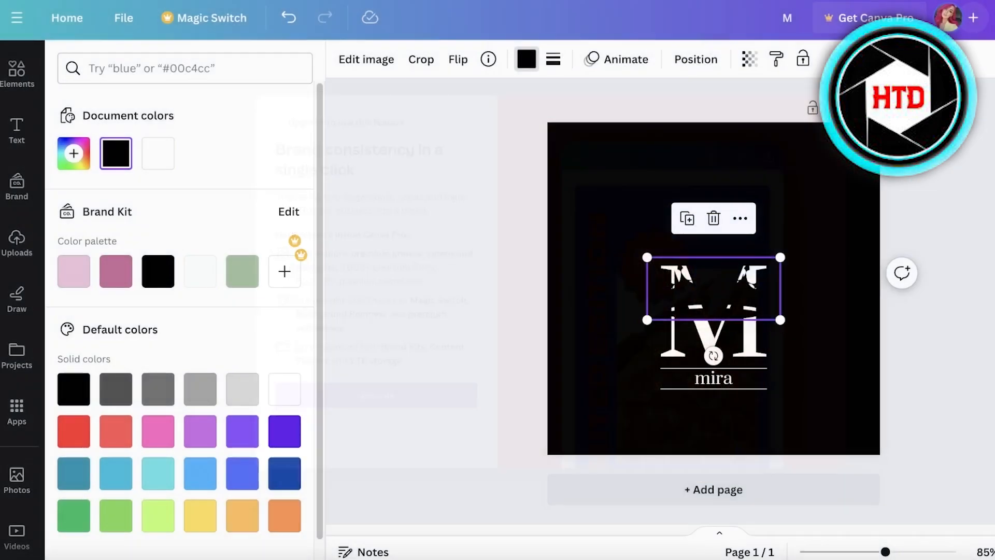
{"action": "left_click", "coordinate": [200, 389]}
Shrink the gray crown to about half its size and tilt it clockwise above the M's upper right corner
{"action": "left_click_drag", "start_coordinate": [725, 293], "coordinate": [726, 228]}
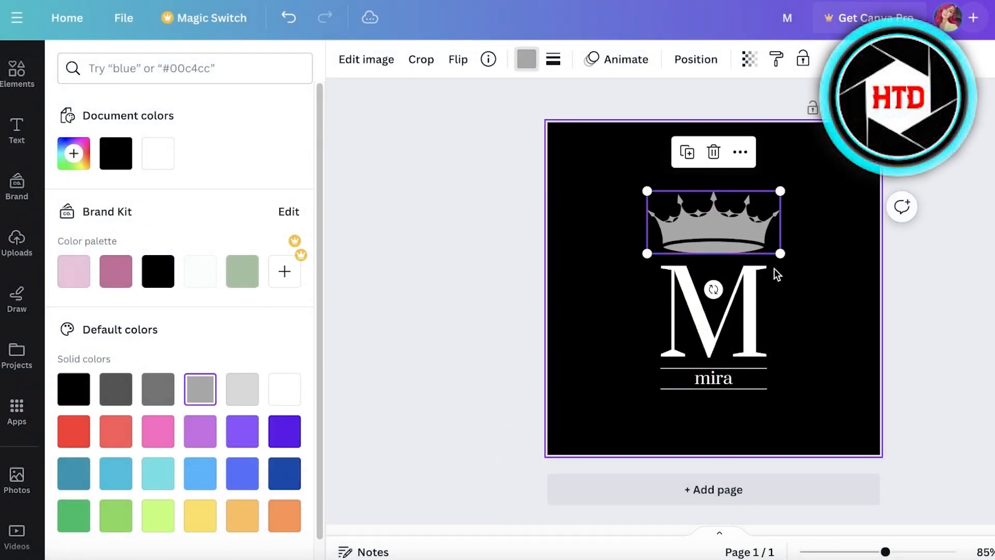
{"action": "left_click_drag", "start_coordinate": [776, 252], "coordinate": [775, 227]}
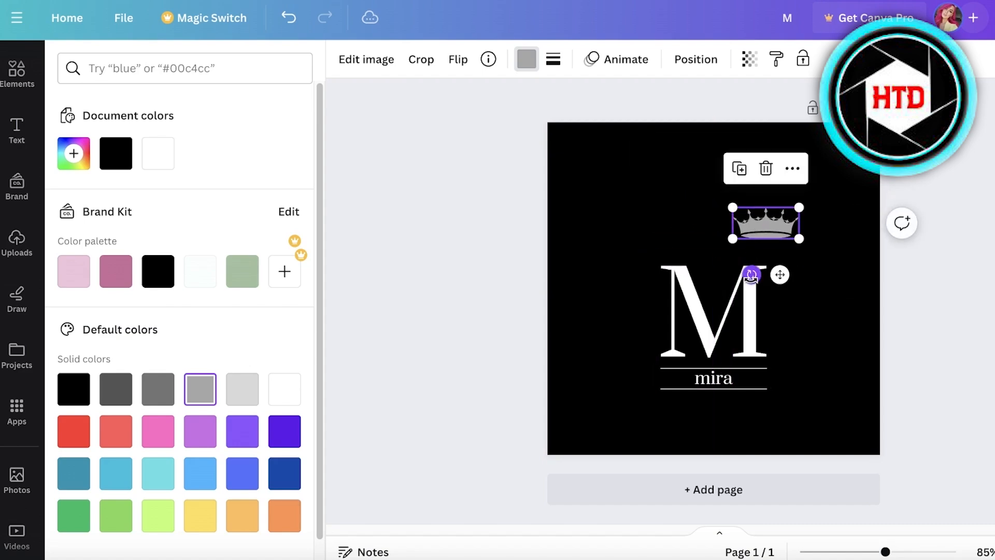
{"action": "left_click_drag", "start_coordinate": [748, 277], "coordinate": [684, 278]}
Move the whole logo up toward the page center and nudge the crown closer to the M's corner
{"action": "mouse_move", "coordinate": [829, 179]}
{"action": "left_mouse_down"}
{"action": "mouse_move", "coordinate": [755, 240]}
{"action": "mouse_move", "coordinate": [622, 414]}
{"action": "left_mouse_up"}
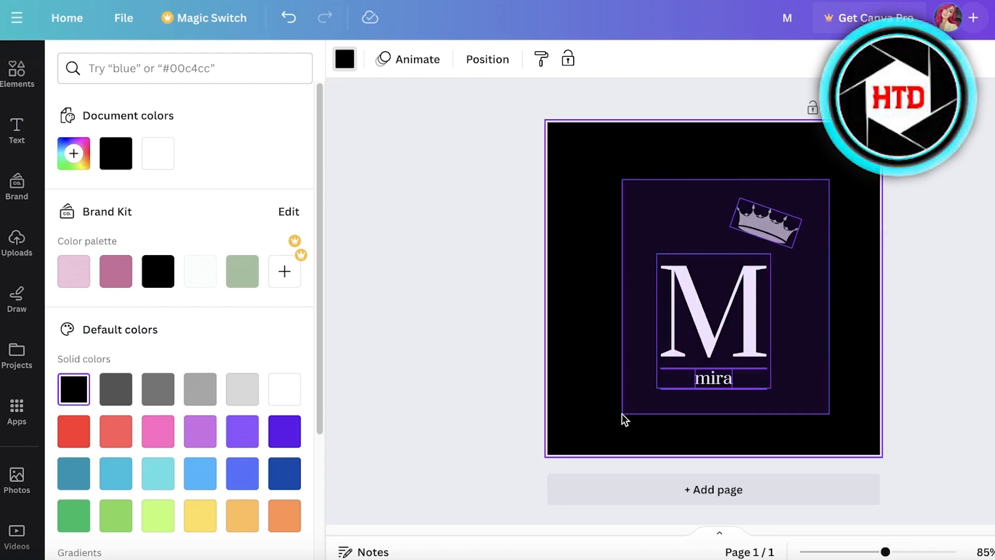
{"action": "mouse_move", "coordinate": [691, 335]}
{"action": "left_mouse_down"}
{"action": "mouse_move", "coordinate": [672, 326]}
{"action": "mouse_move", "coordinate": [685, 325]}
{"action": "left_mouse_up"}
{"action": "left_click", "coordinate": [717, 386]}
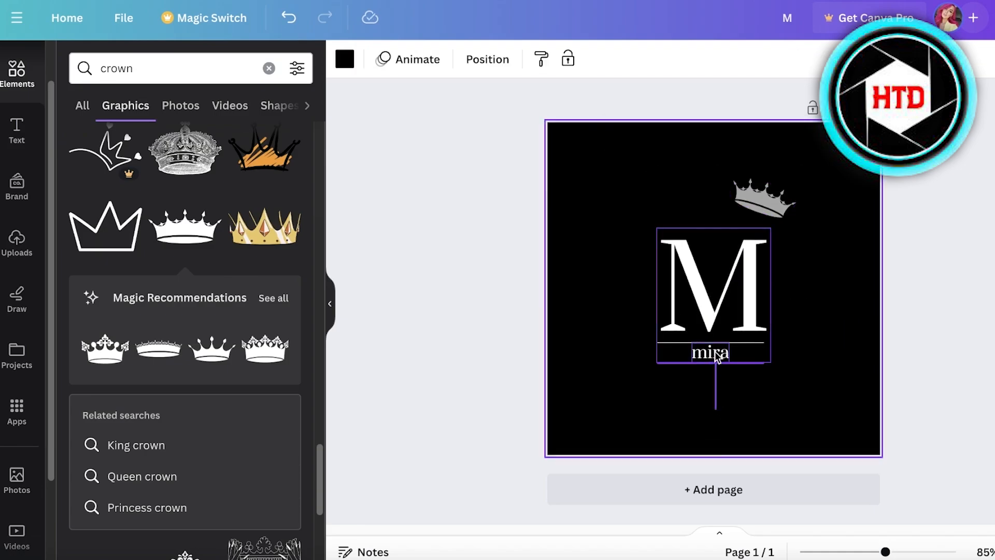
{"action": "left_click_drag", "start_coordinate": [779, 194], "coordinate": [784, 199]}
{"action": "left_click", "coordinate": [833, 234]}
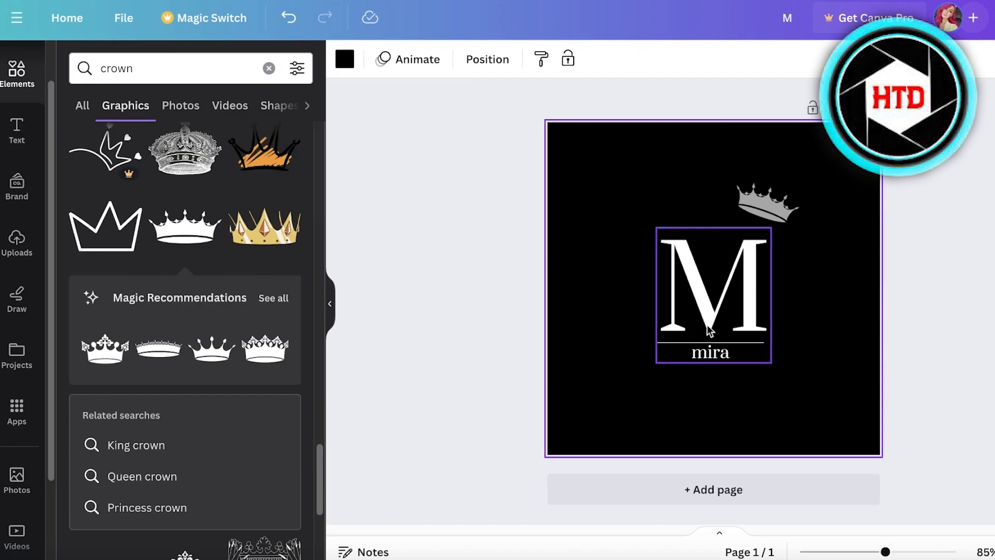
Duplicate the page and delete the crown from the copy
{"action": "left_click", "coordinate": [840, 108]}
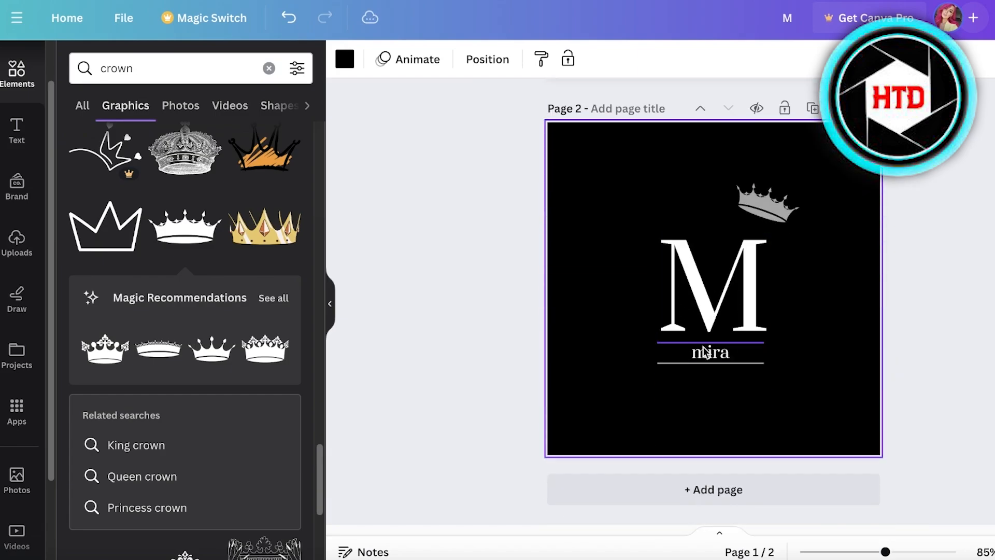
{"action": "left_click", "coordinate": [760, 250]}
{"action": "left_click", "coordinate": [772, 200]}
{"action": "key", "text": "Delete"}
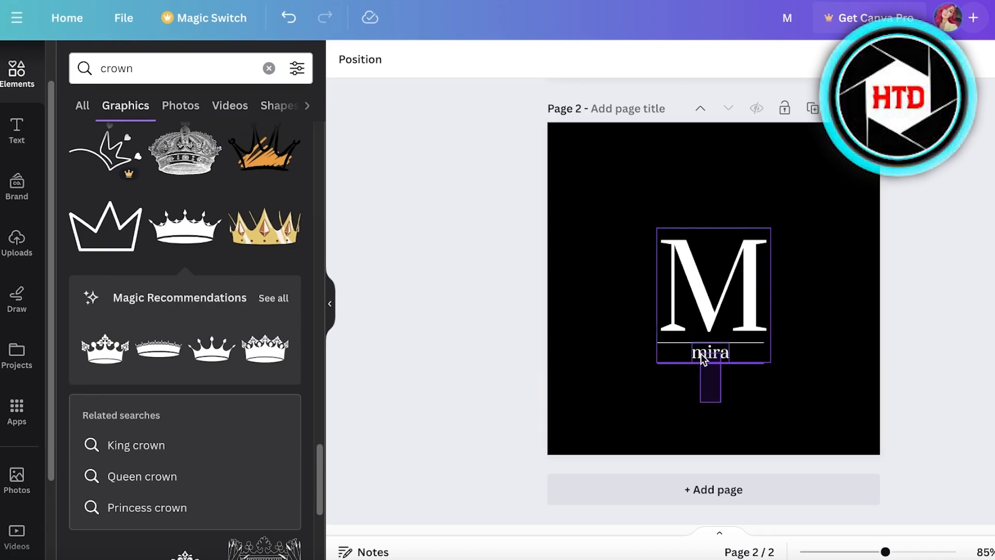
On page 2, move the M up away from the word "mira" and group the word with its two lines
{"action": "left_click", "coordinate": [726, 379]}
{"action": "left_click_drag", "start_coordinate": [744, 270], "coordinate": [746, 246]}
{"action": "left_click_drag", "start_coordinate": [711, 450], "coordinate": [695, 332]}
{"action": "left_click", "coordinate": [813, 431]}
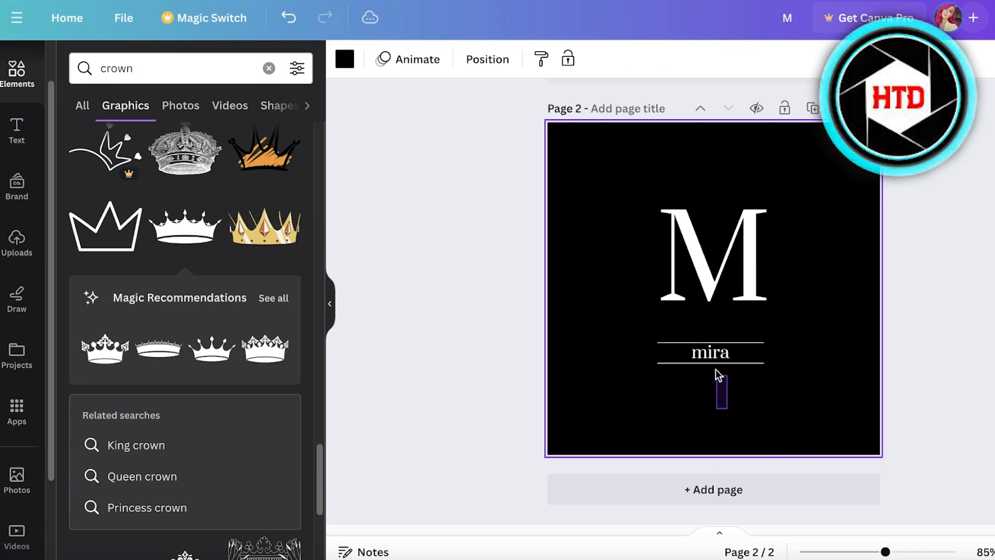
{"action": "left_click_drag", "start_coordinate": [724, 344], "coordinate": [724, 344]}
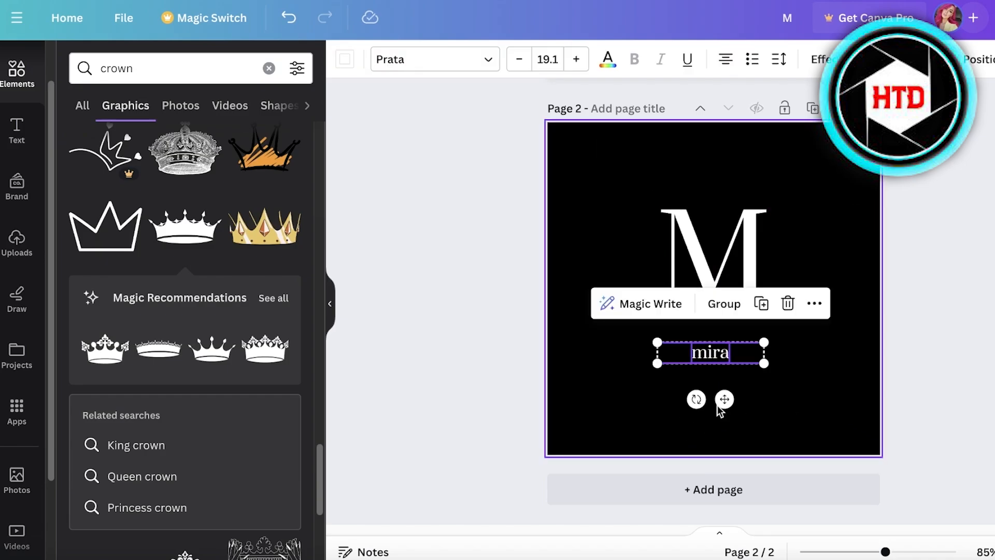
{"action": "left_click", "coordinate": [725, 305]}
Rotate the "mira" group to read vertically upward and place it over the M's left stem
{"action": "left_click_drag", "start_coordinate": [696, 399], "coordinate": [784, 363]}
{"action": "left_click_drag", "start_coordinate": [714, 360], "coordinate": [654, 287]}
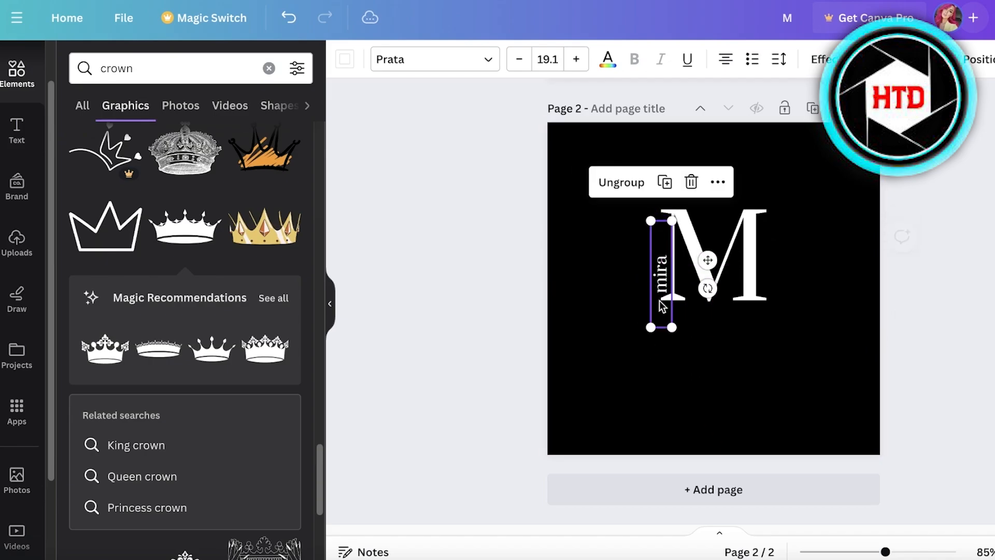
{"action": "left_click", "coordinate": [757, 384]}
Try placing the vertical "mira" group along the M's right side and undo the move
{"action": "left_click", "coordinate": [670, 327]}
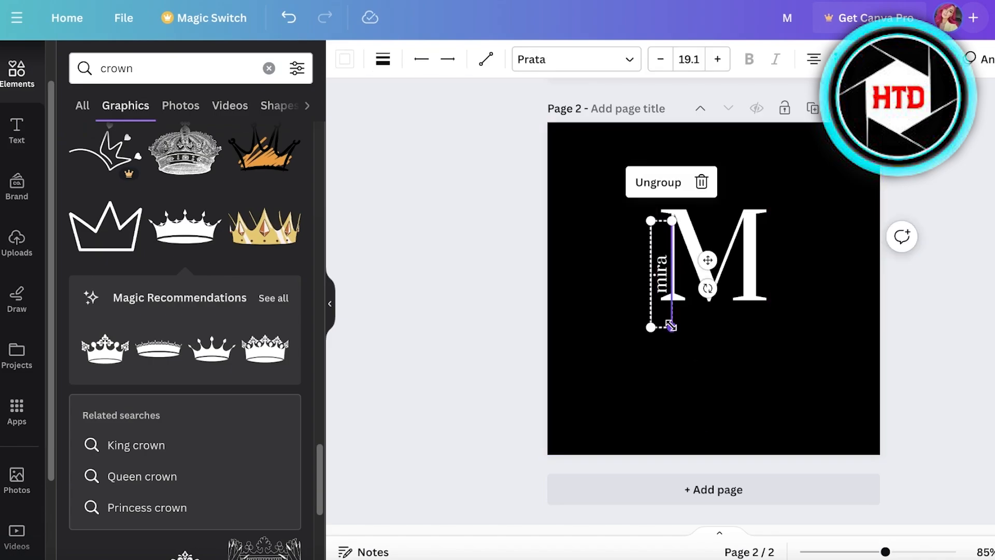
{"action": "left_click_drag", "start_coordinate": [664, 290], "coordinate": [774, 268]}
{"action": "left_click", "coordinate": [810, 292]}
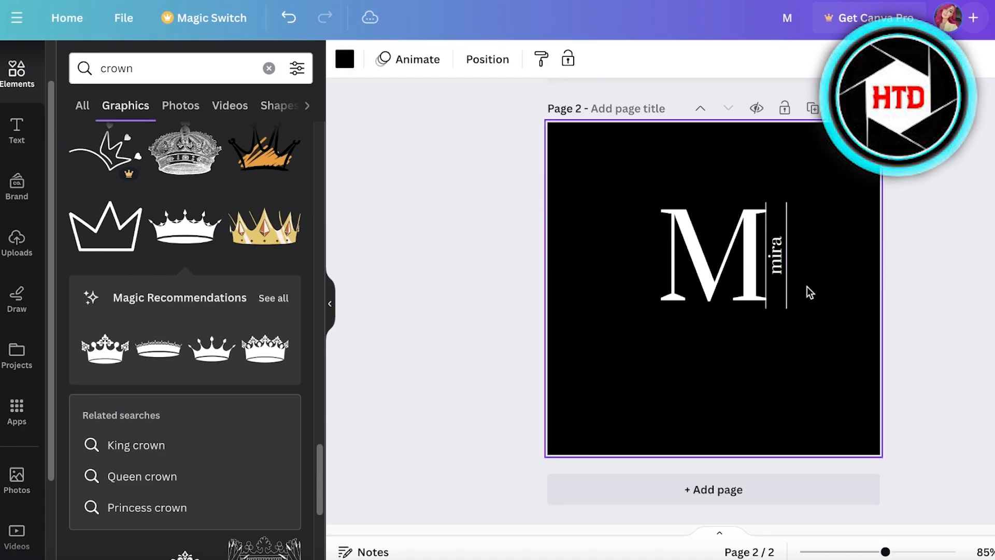
{"action": "left_click", "coordinate": [287, 19]}
{"action": "left_click", "coordinate": [672, 317]}
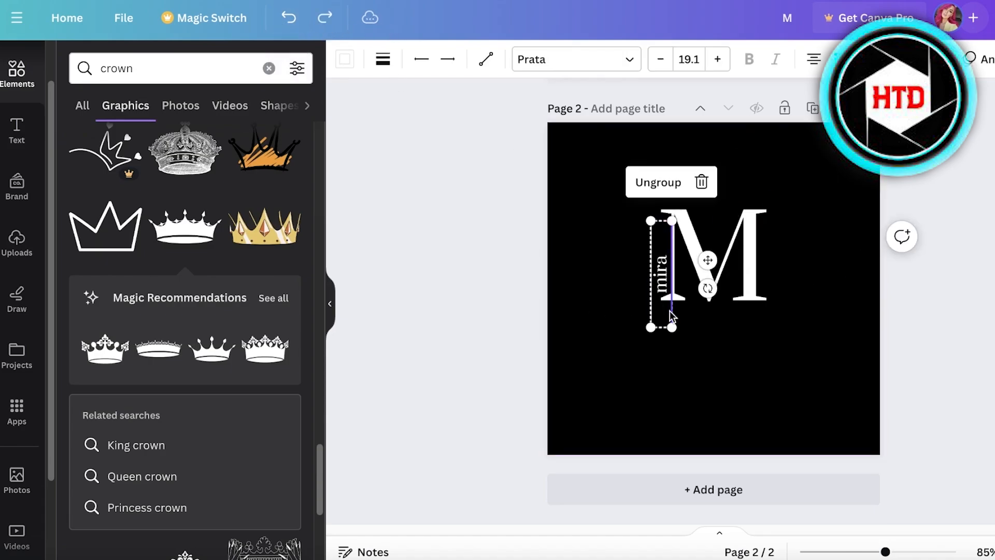
Ungroup the vertical "mira" group and delete the lines on both sides of the word
{"action": "left_click", "coordinate": [677, 187]}
{"action": "left_click", "coordinate": [673, 337]}
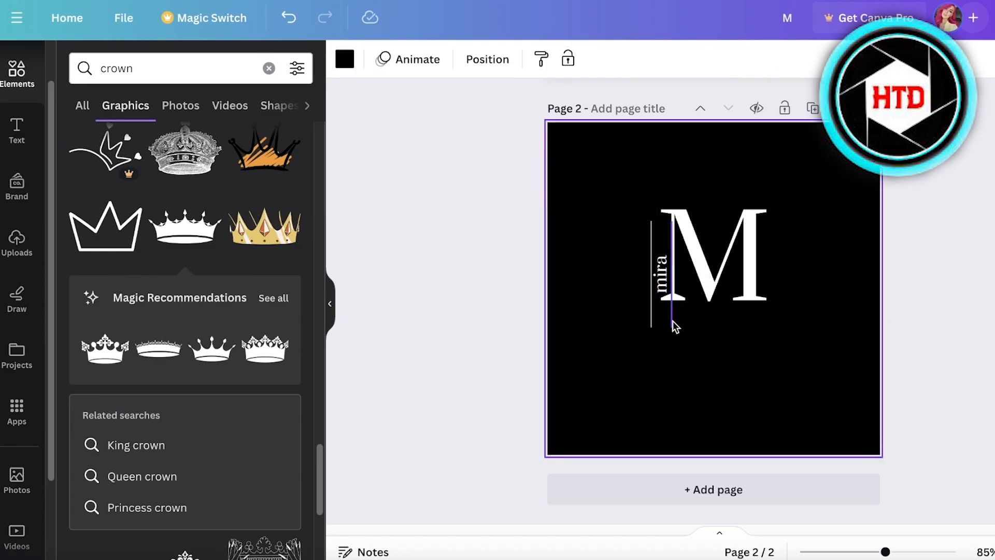
{"action": "left_click", "coordinate": [672, 323]}
{"action": "key", "text": "Delete"}
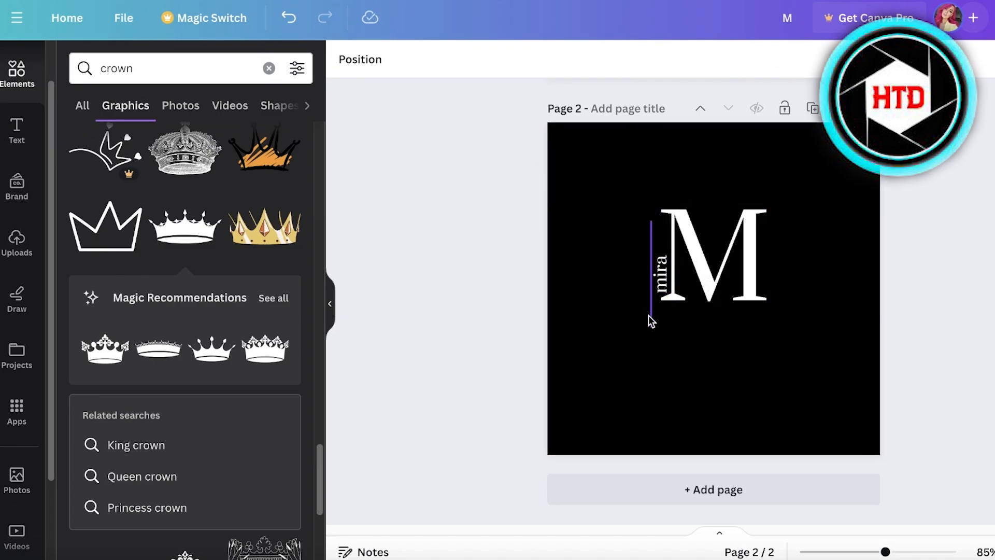
{"action": "left_click_drag", "start_coordinate": [651, 317], "coordinate": [673, 422]}
{"action": "key", "text": "Delete"}
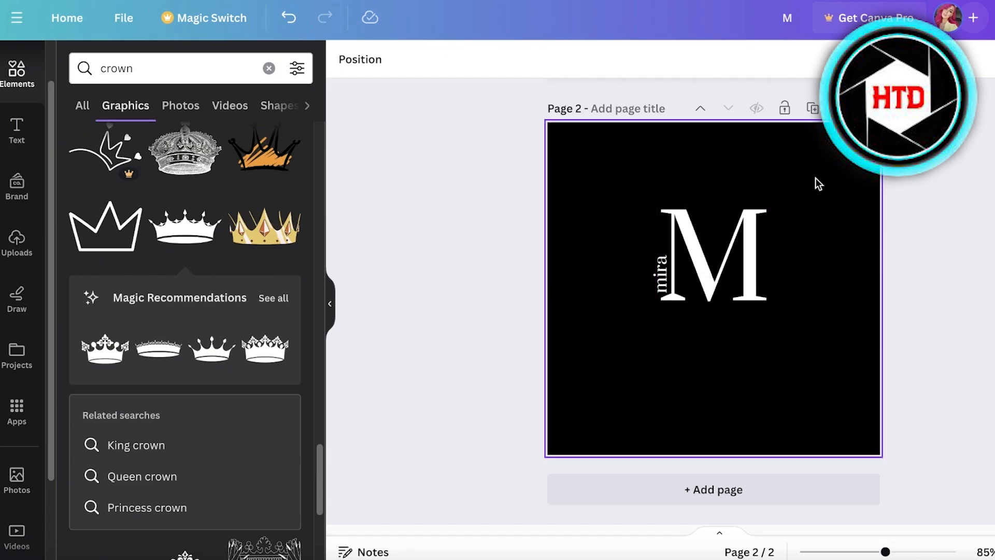
Select the M together with the vertical "mira" and move them down to the centre of page 2
{"action": "left_click_drag", "start_coordinate": [817, 158], "coordinate": [624, 333]}
{"action": "left_click_drag", "start_coordinate": [692, 277], "coordinate": [694, 300]}
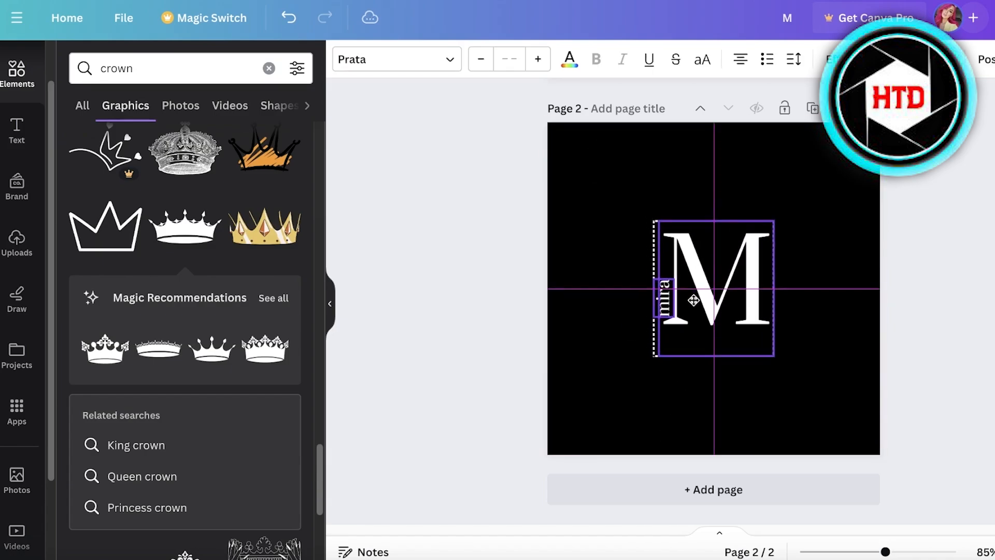
{"action": "left_click", "coordinate": [814, 208]}
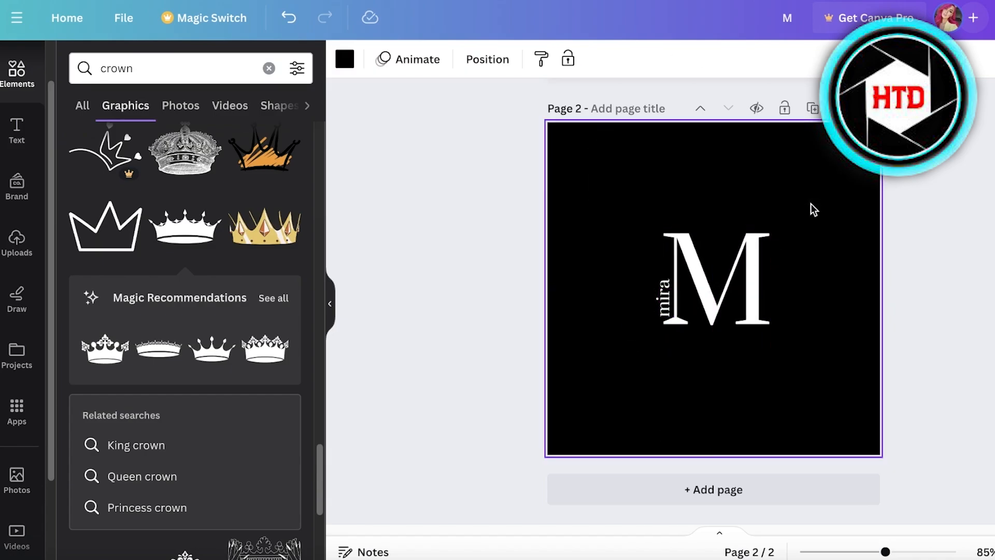
{"action": "left_click", "coordinate": [17, 130]}
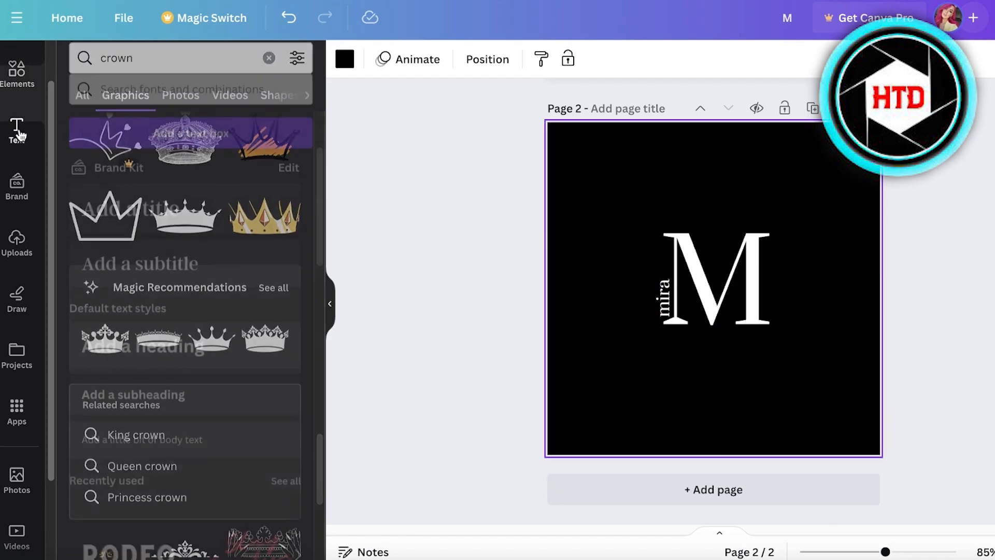
{"action": "left_click", "coordinate": [17, 182]}
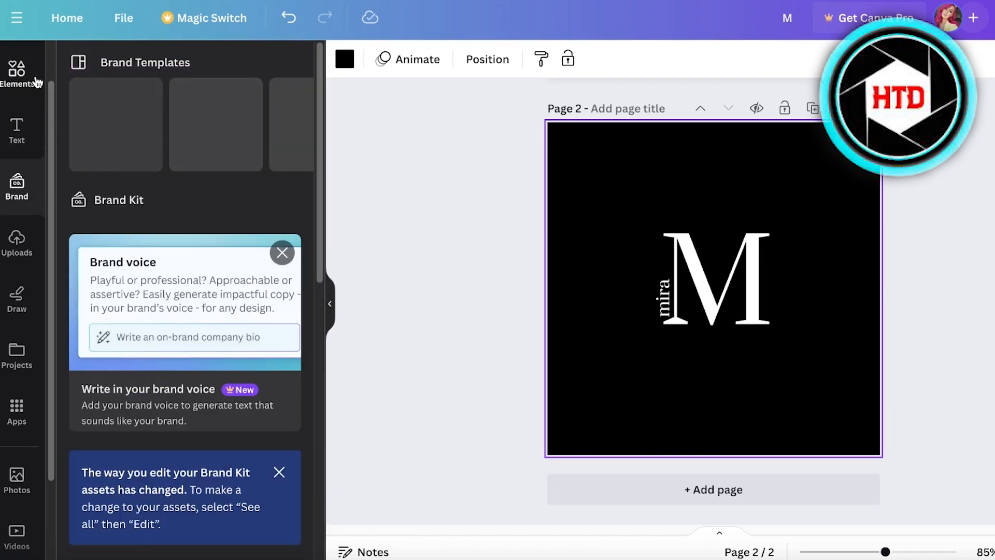
{"action": "left_click", "coordinate": [17, 73]}
{"action": "left_click", "coordinate": [149, 67]}
{"action": "double_click", "coordinate": [150, 68]}
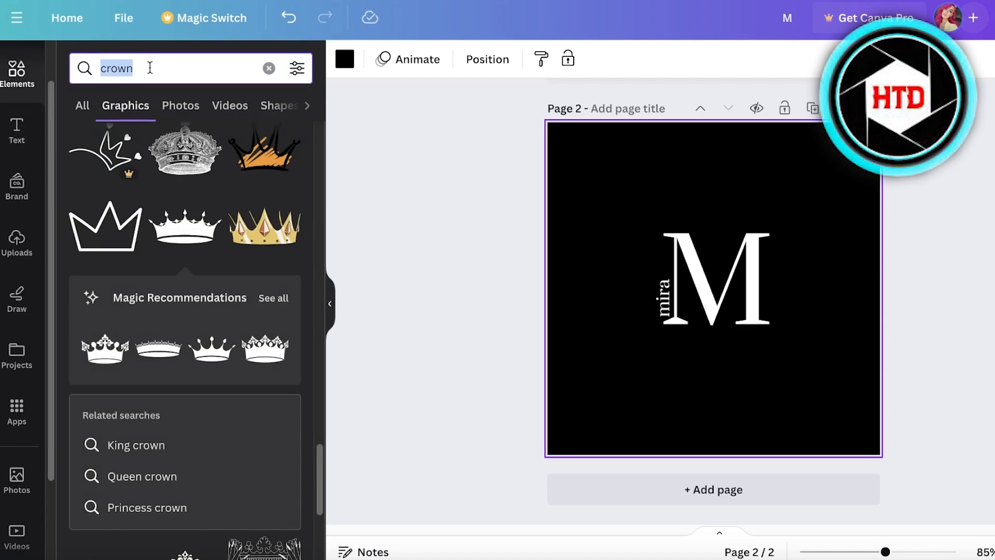
{"action": "type", "text": "fress"}
{"action": "key", "text": "Return"}
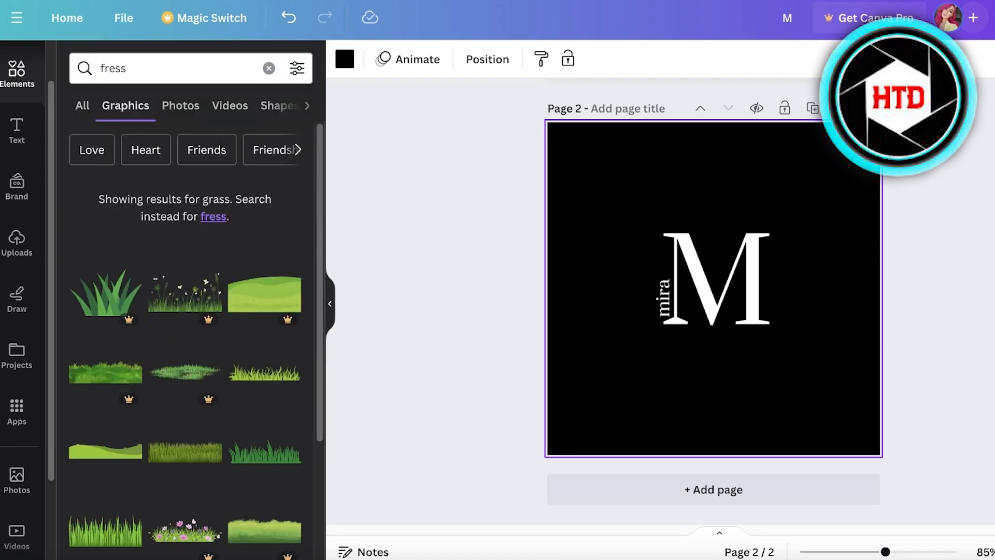
Search the graphics library for "dress"
{"action": "double_click", "coordinate": [152, 69]}
{"action": "key", "text": "BackSpace"}
{"action": "type", "text": "d"}
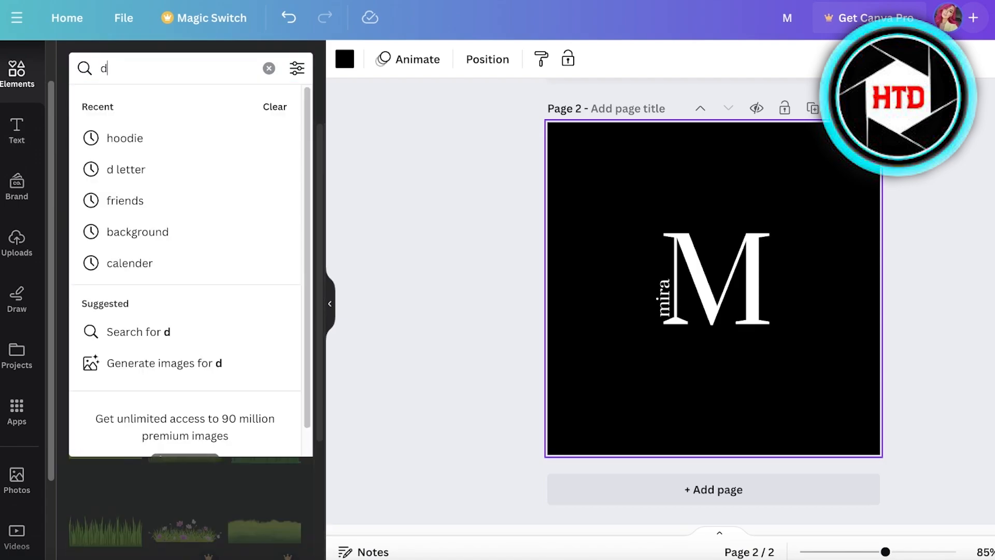
{"action": "type", "text": "ress"}
{"action": "key", "text": "Return"}
Add the blush tiered tulle dress graphic to page 2 and place it over the M's right side
{"action": "scroll", "coordinate": [288, 241], "scroll_direction": "down", "scroll_amount": 5}
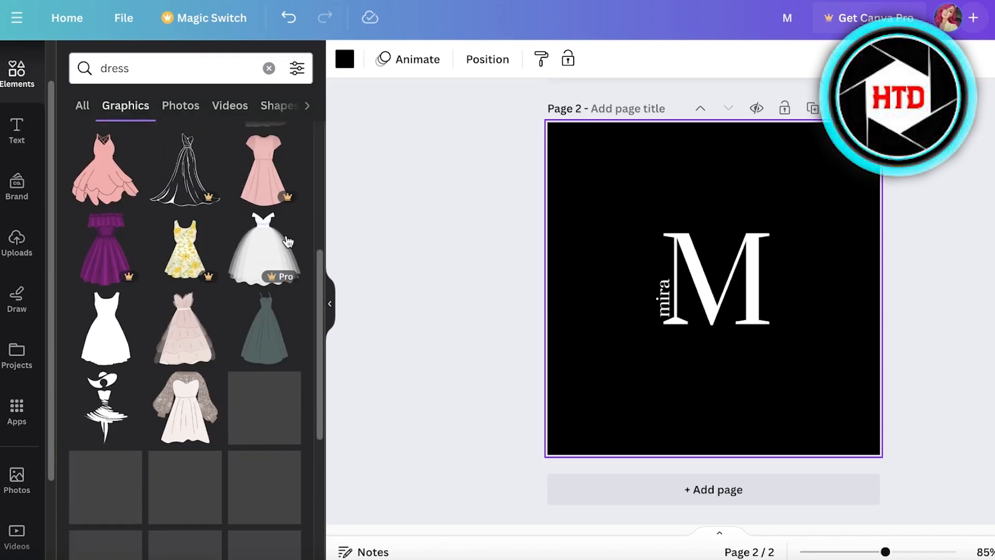
{"action": "scroll", "coordinate": [218, 316], "scroll_direction": "down", "scroll_amount": 3}
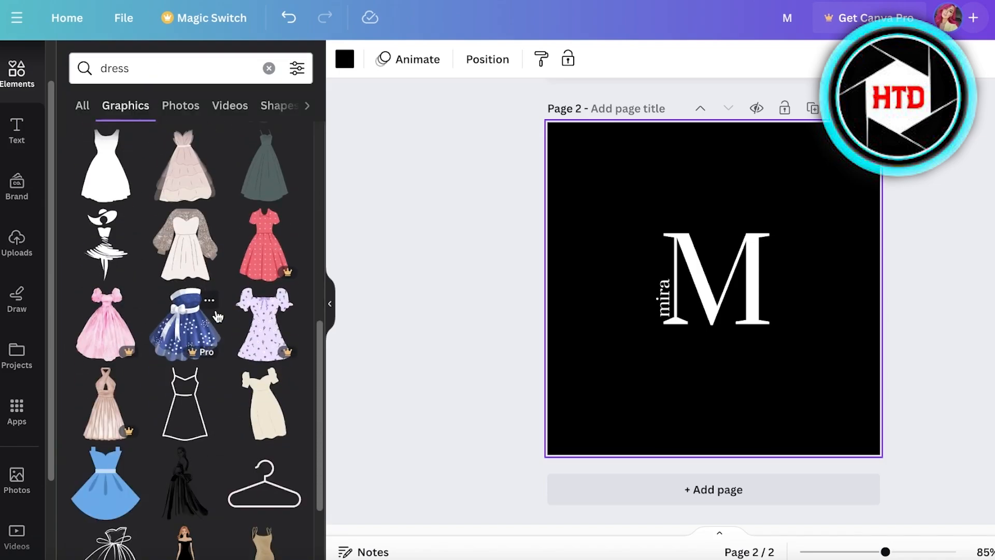
{"action": "left_click", "coordinate": [178, 185]}
{"action": "left_click_drag", "start_coordinate": [760, 346], "coordinate": [818, 310]}
{"action": "left_click", "coordinate": [668, 418]}
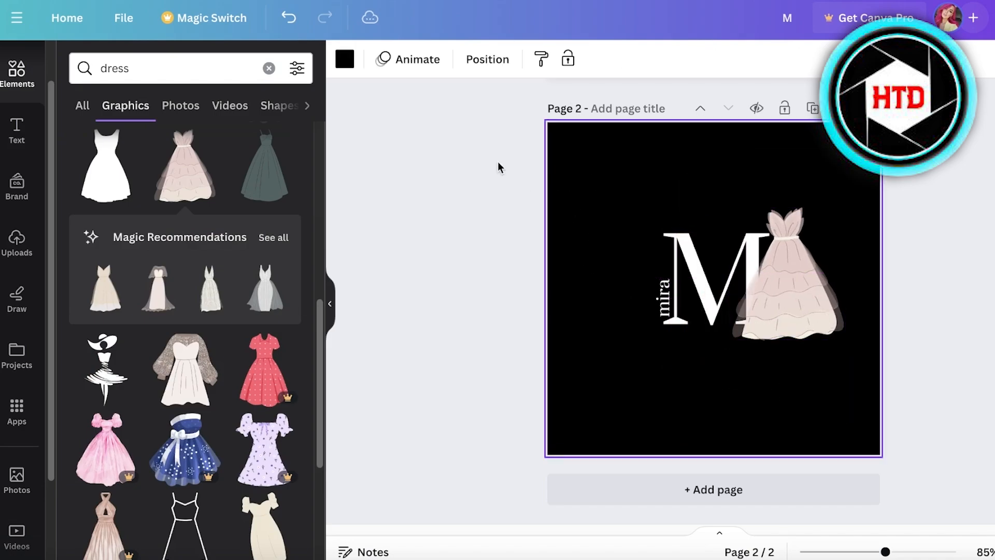
Change page 2's background to the dress's mauve, #AE8686, and darken it slightly as a custom solid colour
{"action": "left_click", "coordinate": [346, 61]}
{"action": "left_click", "coordinate": [200, 158]}
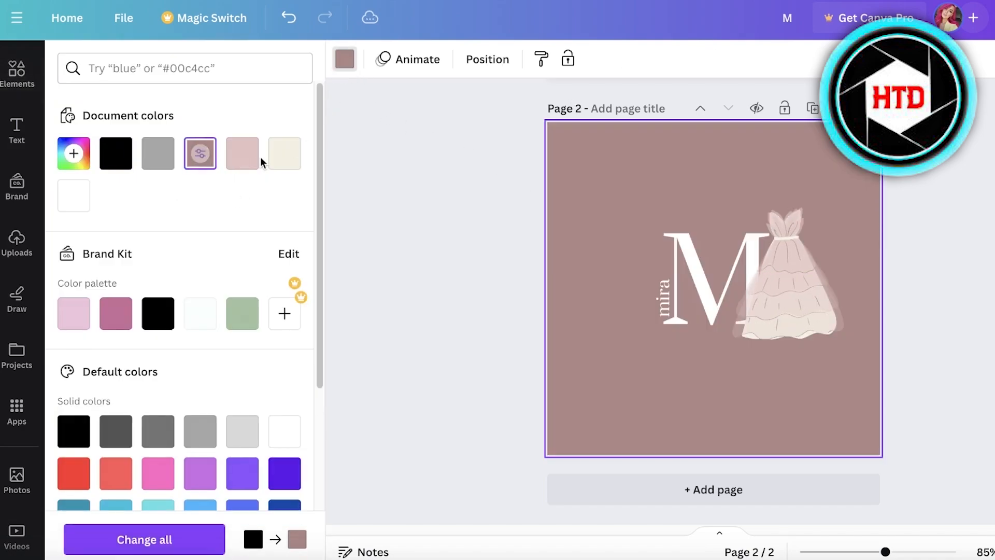
{"action": "left_click", "coordinate": [74, 153]}
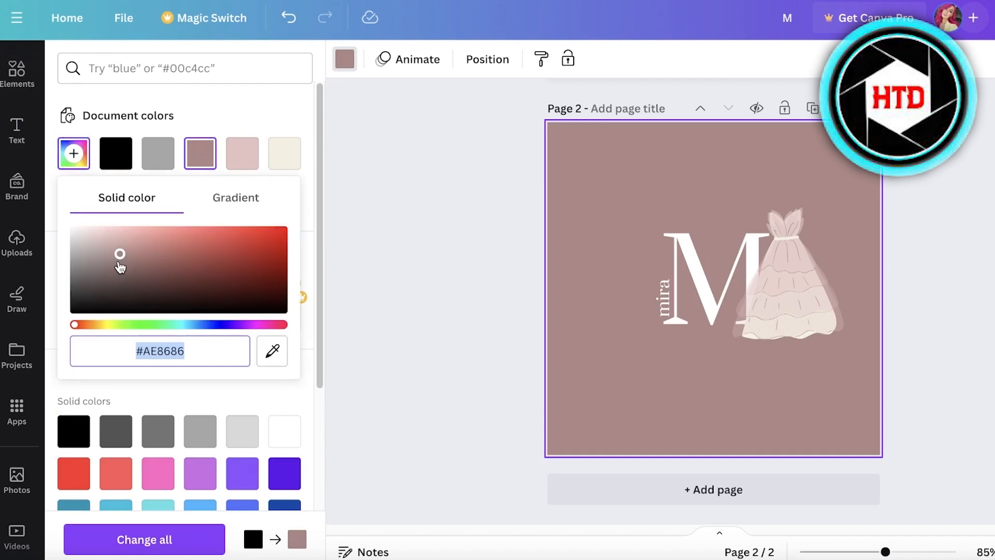
{"action": "left_click_drag", "start_coordinate": [120, 267], "coordinate": [117, 260]}
Move the dress over the vertical "mira" and the M's left stem and send it to the back
{"action": "left_click_drag", "start_coordinate": [817, 310], "coordinate": [681, 281]}
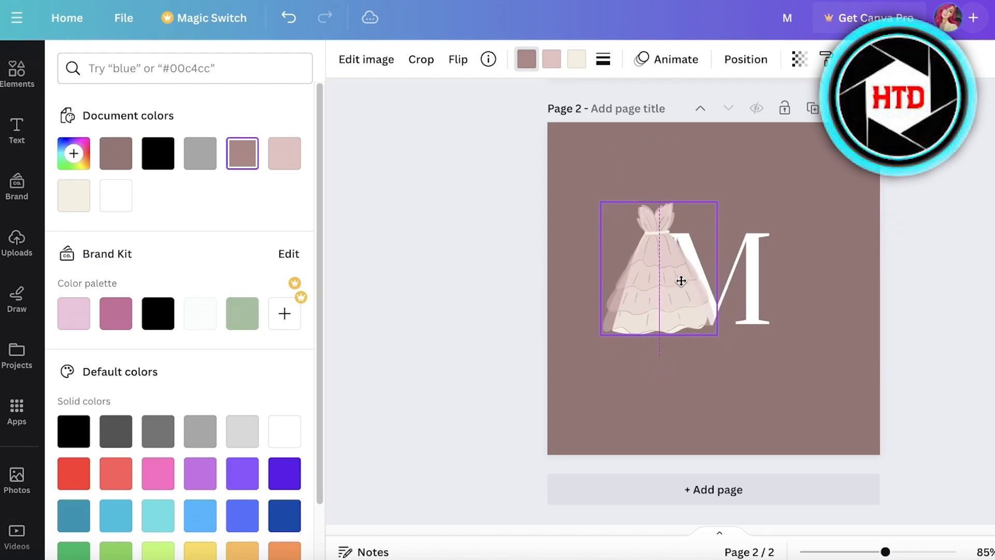
{"action": "right_click", "coordinate": [647, 310]}
{"action": "mouse_move", "coordinate": [689, 300]}
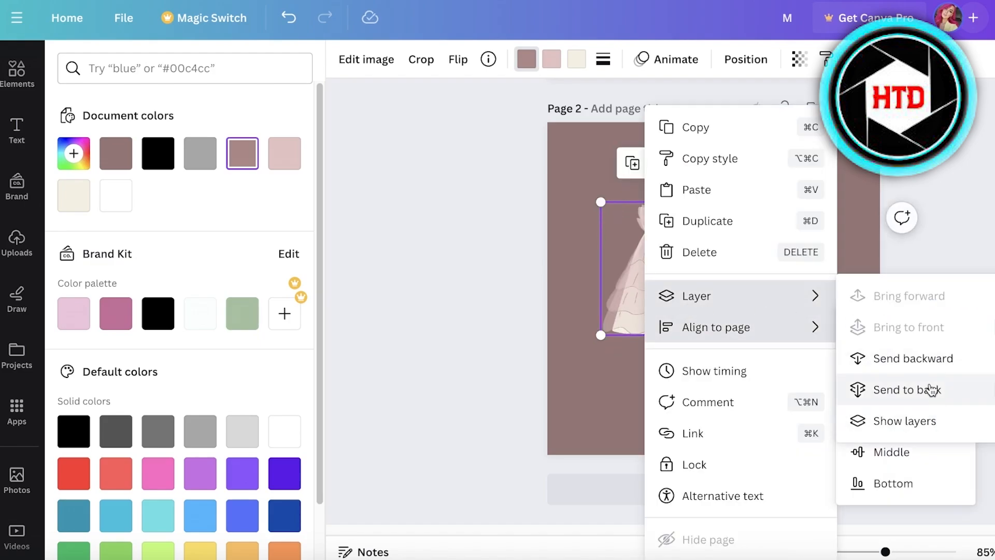
{"action": "left_click", "coordinate": [911, 393]}
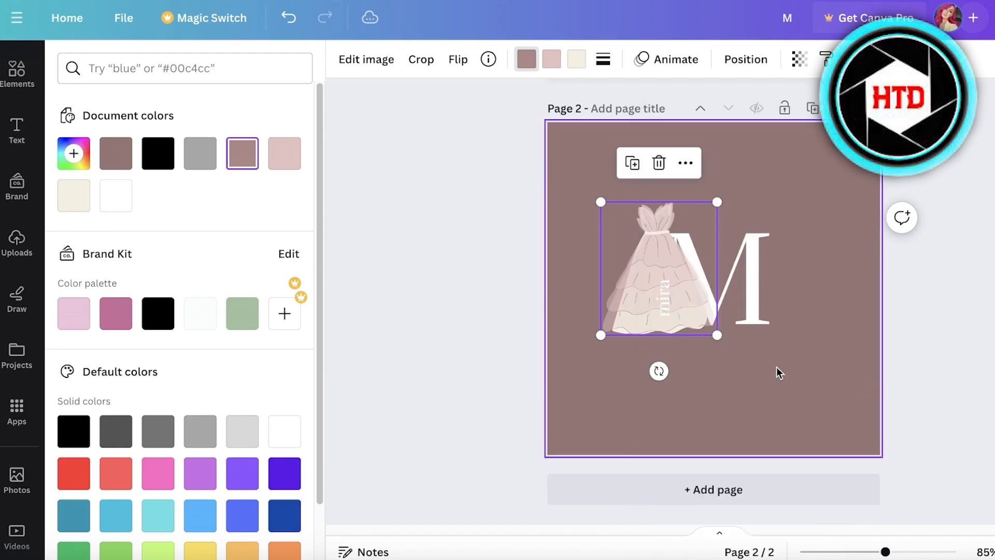
Crop the front dress from its right side to about the M's left stem
{"action": "left_click", "coordinate": [716, 265]}
{"action": "left_click", "coordinate": [657, 248]}
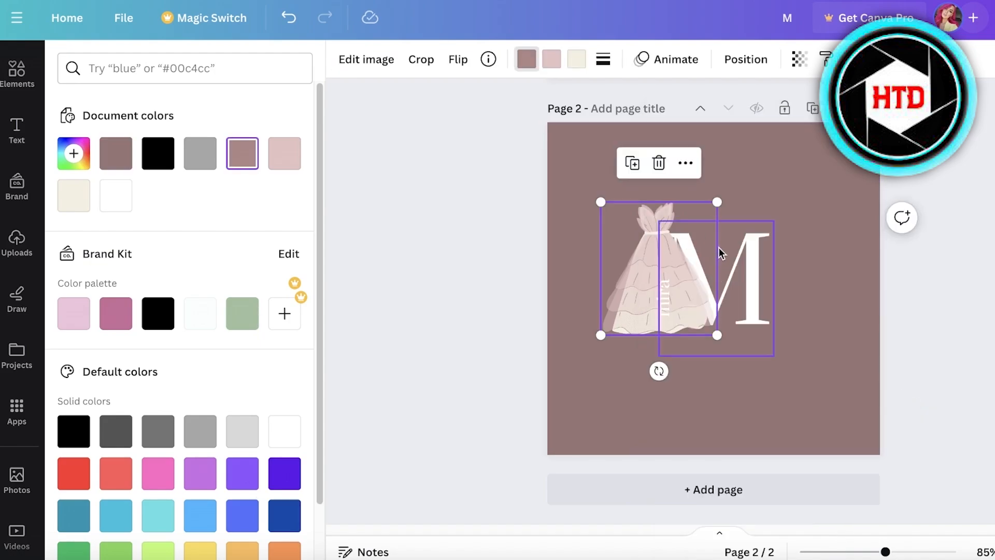
{"action": "left_click", "coordinate": [719, 247]}
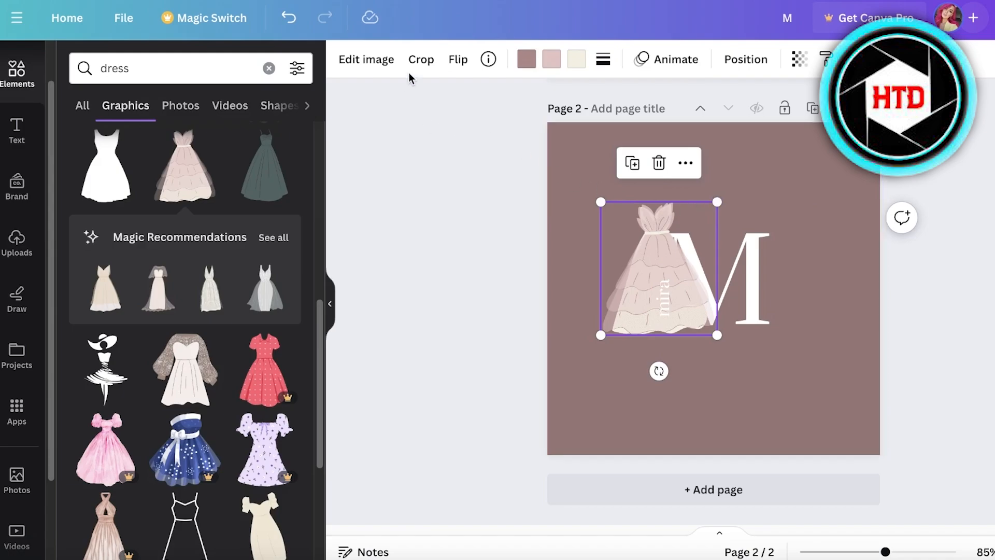
{"action": "left_click", "coordinate": [421, 59]}
{"action": "left_click_drag", "start_coordinate": [715, 333], "coordinate": [676, 334]}
{"action": "left_click", "coordinate": [713, 368]}
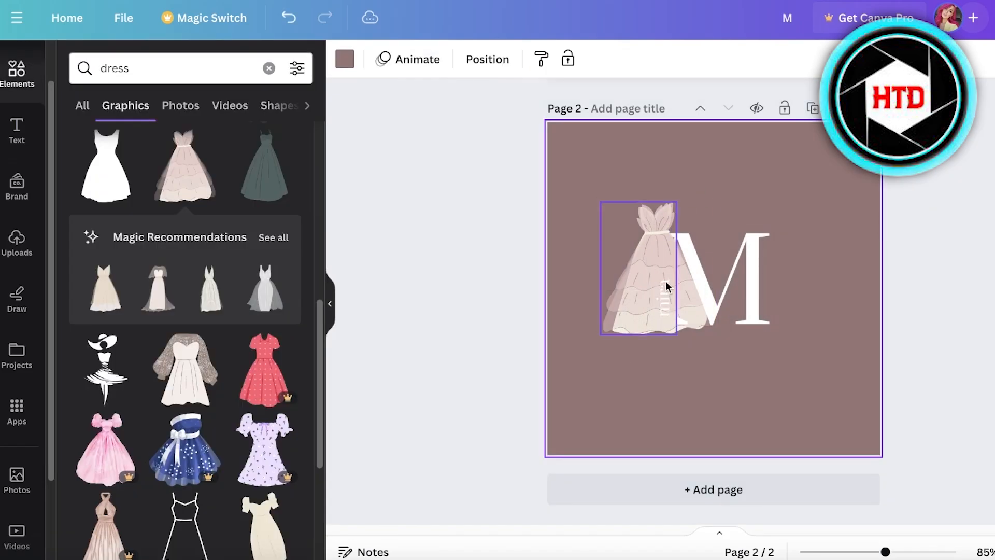
{"action": "left_click", "coordinate": [640, 265]}
{"action": "left_click", "coordinate": [800, 197]}
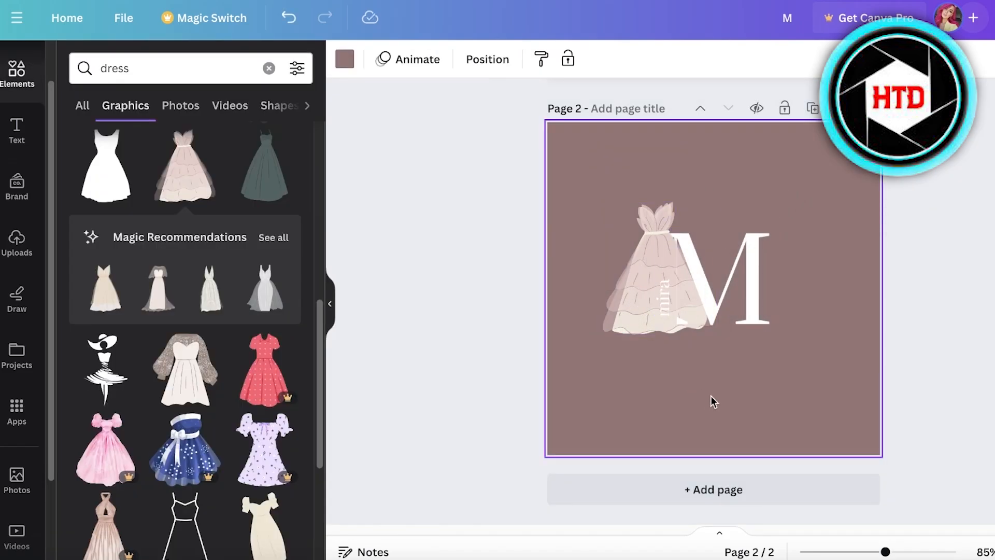
{"action": "left_click", "coordinate": [652, 250]}
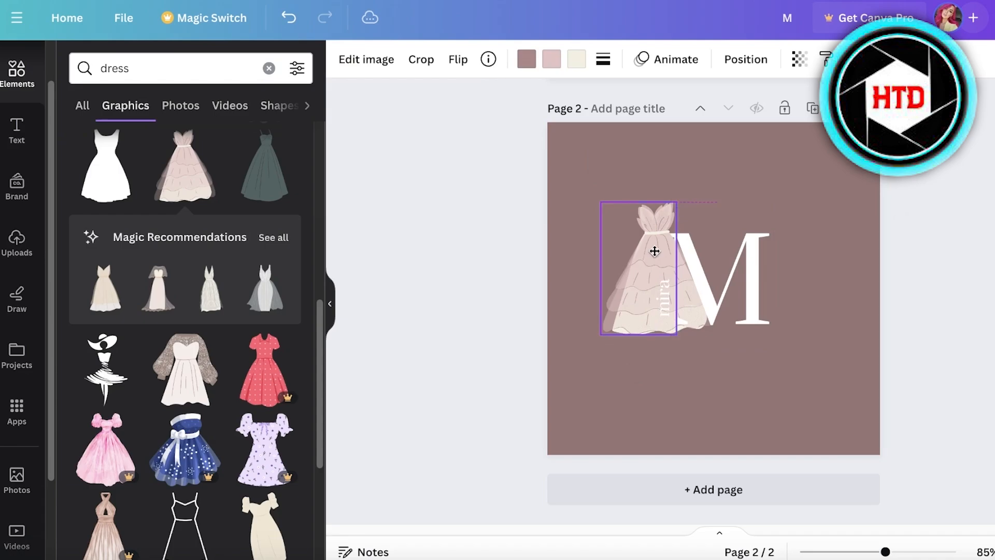
{"action": "key", "text": "Escape"}
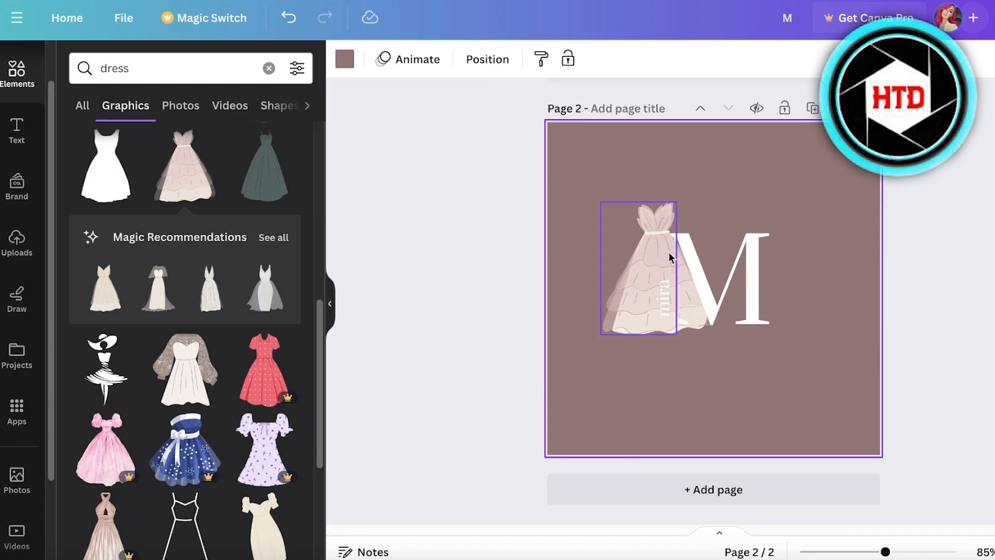
{"action": "left_click", "coordinate": [679, 274]}
Increase the transparency of the cropped dress so the M's left stem shows through
{"action": "left_click", "coordinate": [633, 265]}
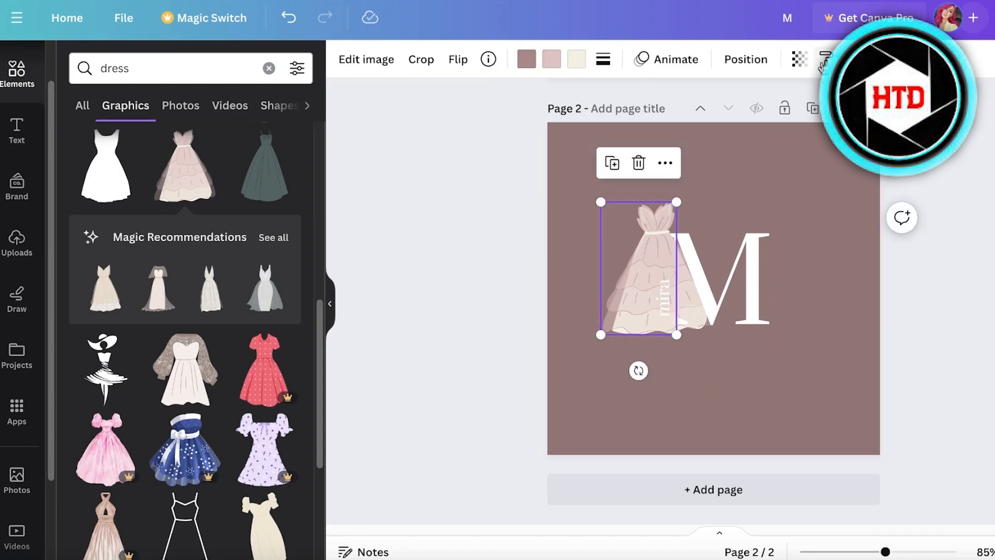
{"action": "left_click", "coordinate": [799, 59]}
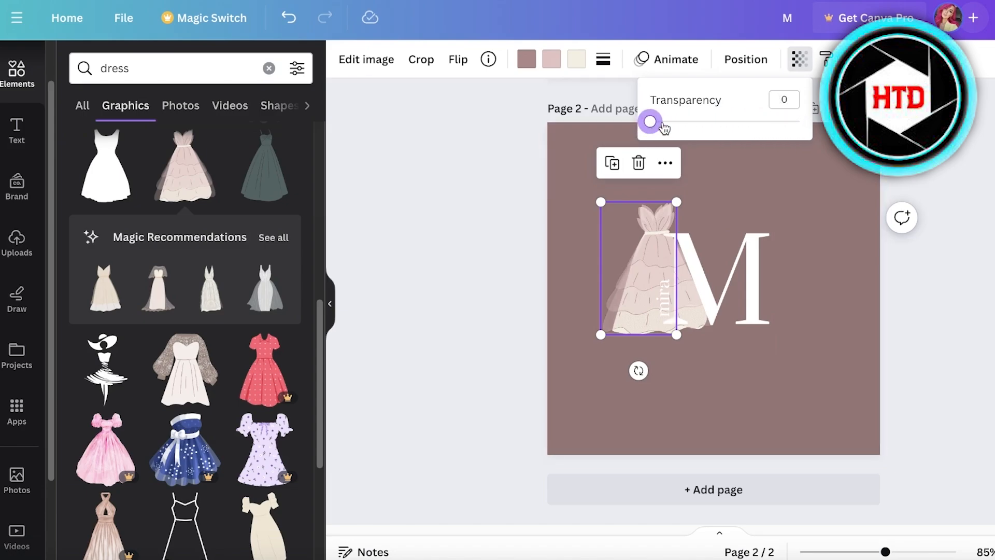
{"action": "left_click", "coordinate": [664, 197]}
{"action": "left_click", "coordinate": [661, 232]}
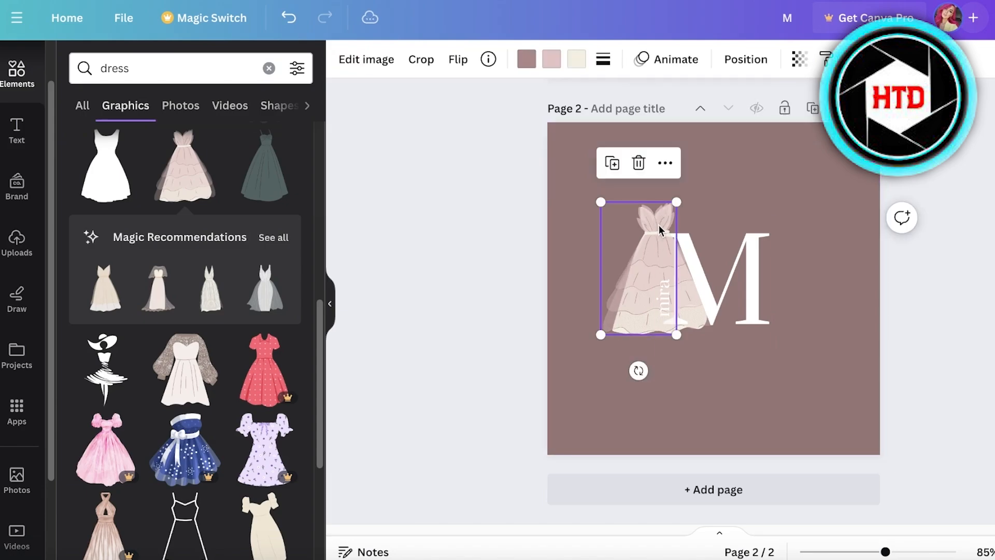
Slide the faded cropped dress left to uncover the full dress beneath it
{"action": "left_click_drag", "start_coordinate": [661, 232], "coordinate": [651, 222]}
{"action": "left_click", "coordinate": [692, 303]}
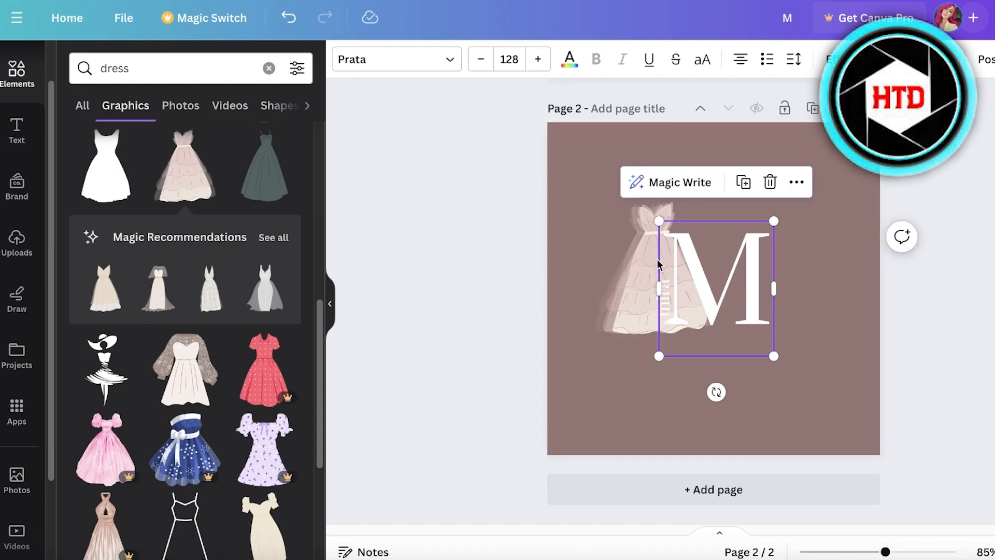
{"action": "left_click_drag", "start_coordinate": [646, 322], "coordinate": [609, 320]}
Make the full dress behind the M partly transparent to match the faded cropped copy
{"action": "left_click", "coordinate": [647, 288]}
{"action": "left_click", "coordinate": [790, 71]}
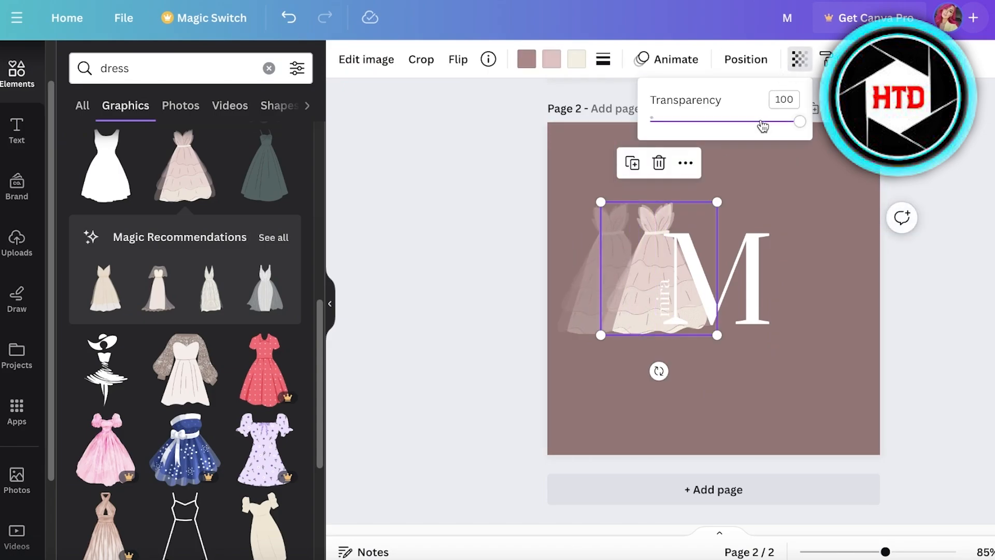
{"action": "left_click_drag", "start_coordinate": [761, 127], "coordinate": [711, 123]}
{"action": "left_click", "coordinate": [674, 176]}
Move the cropped dress back right so it overlaps the full dress behind the letters
{"action": "left_click", "coordinate": [613, 244]}
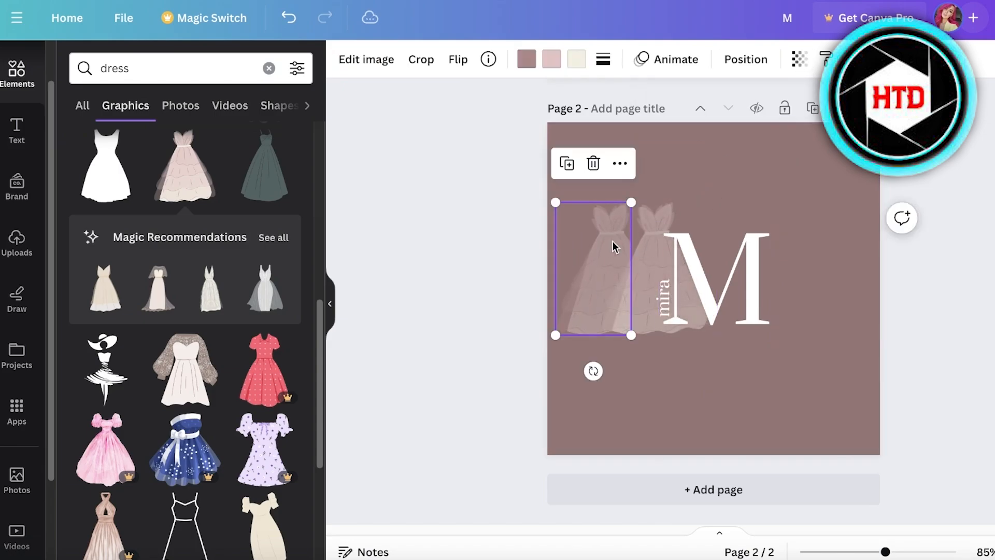
{"action": "left_click_drag", "start_coordinate": [613, 244], "coordinate": [650, 243]}
{"action": "left_click", "coordinate": [685, 207]}
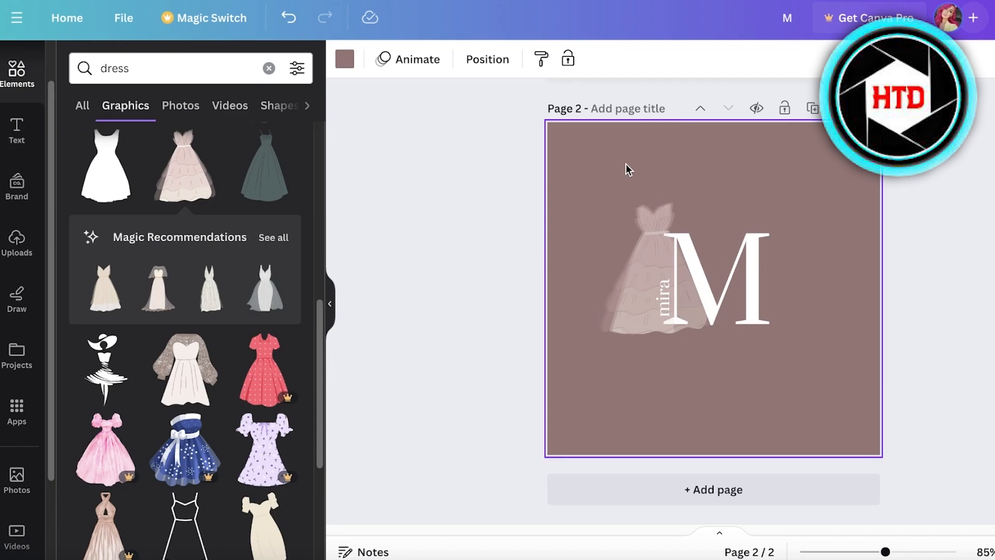
Select both dresses, the M and "mira" together and nudge the whole composition toward the page centre
{"action": "left_click_drag", "start_coordinate": [596, 179], "coordinate": [746, 324]}
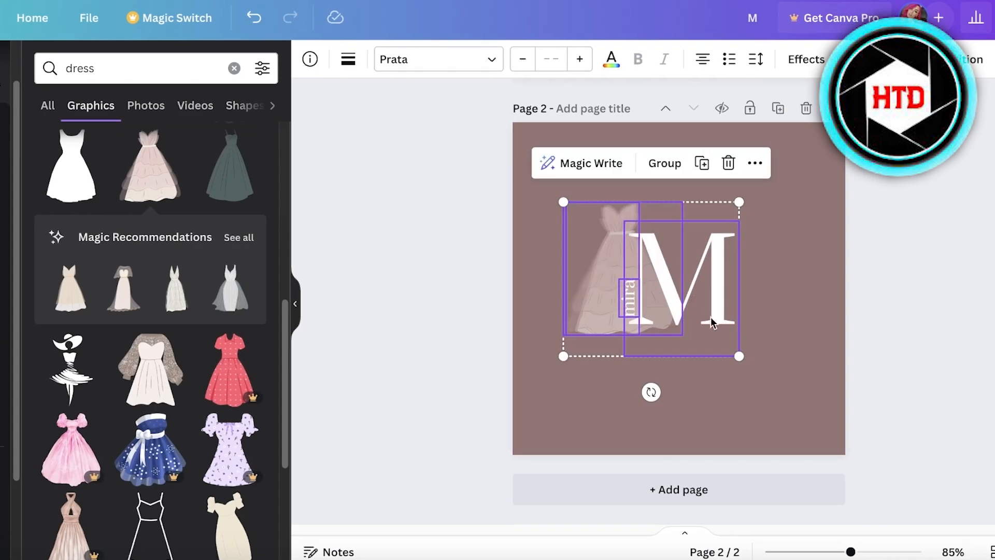
{"action": "left_click_drag", "start_coordinate": [706, 263], "coordinate": [713, 268]}
{"action": "mouse_move", "coordinate": [628, 267]}
{"action": "left_mouse_down"}
{"action": "mouse_move", "coordinate": [642, 268]}
{"action": "mouse_move", "coordinate": [624, 268]}
{"action": "left_mouse_up"}
{"action": "left_click", "coordinate": [786, 260]}
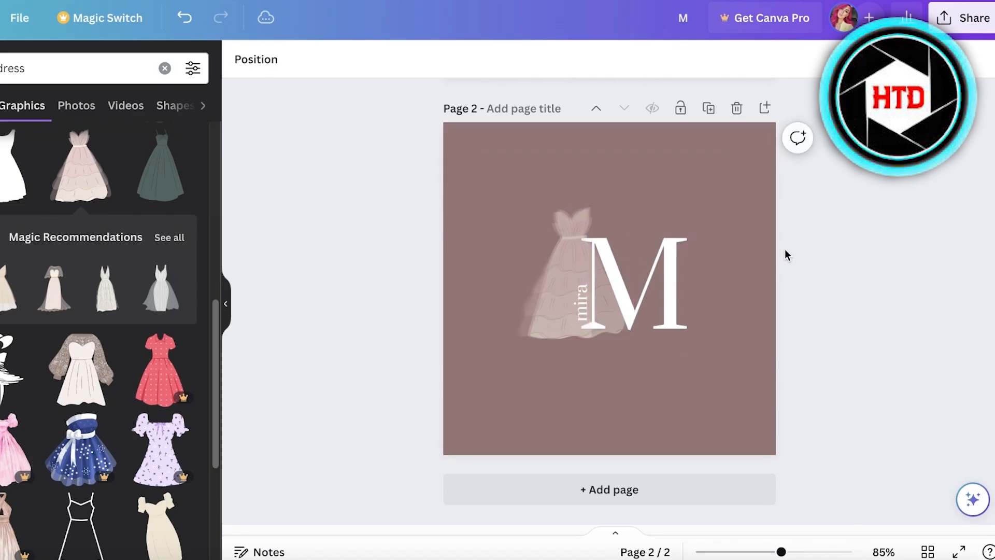
Open the design's download settings and display the file type choices
{"action": "left_click", "coordinate": [953, 28]}
{"action": "left_click", "coordinate": [746, 412]}
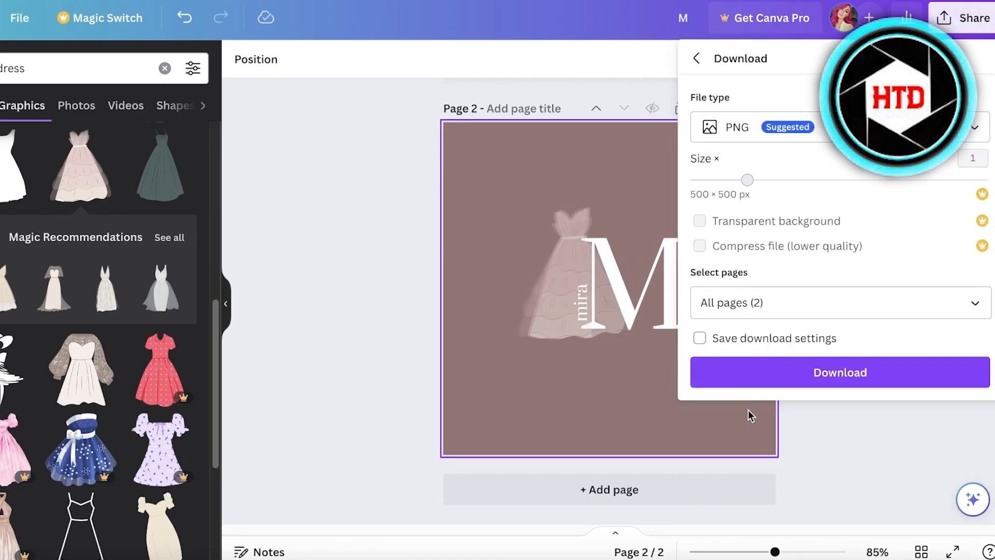
{"action": "left_click", "coordinate": [810, 135]}
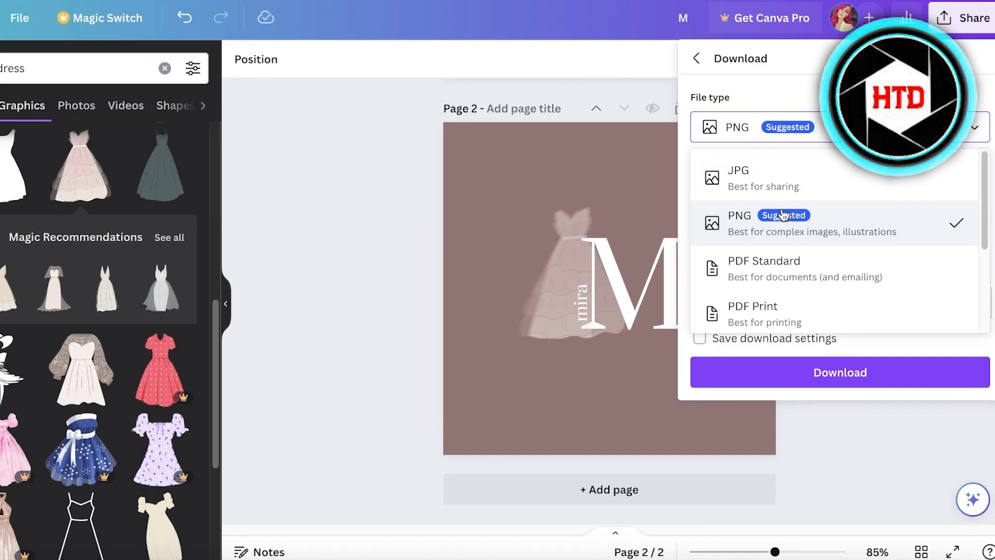